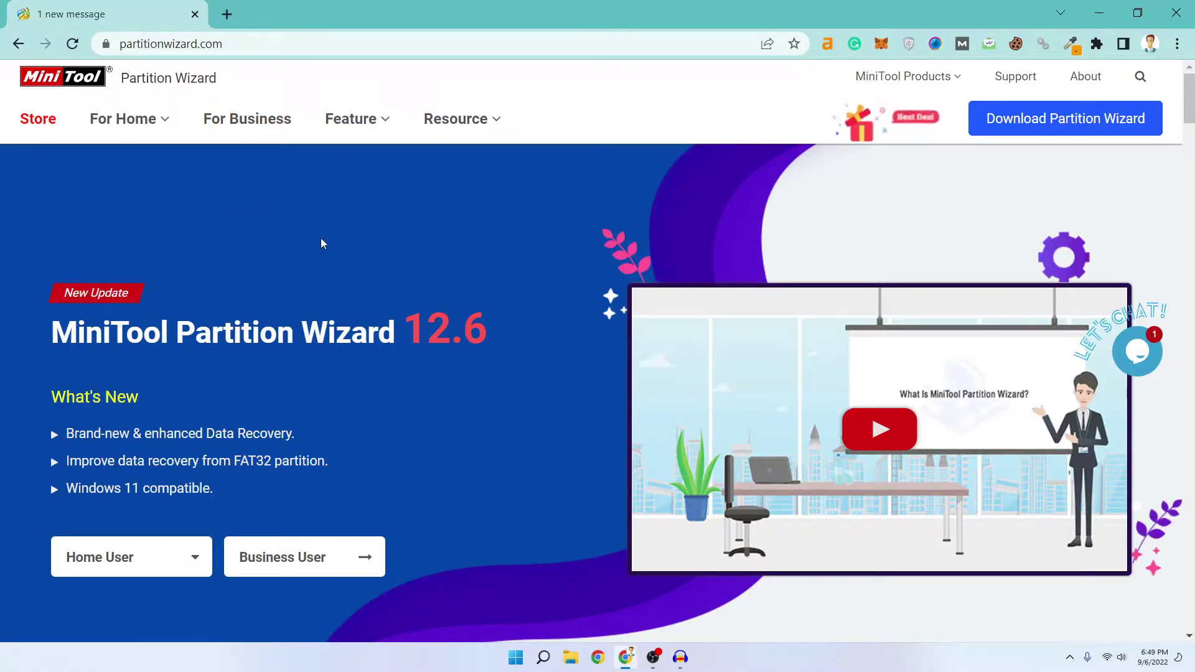
pyautogui.scroll(-1, 356, 256)
pyautogui.scroll(-1, 356, 256)
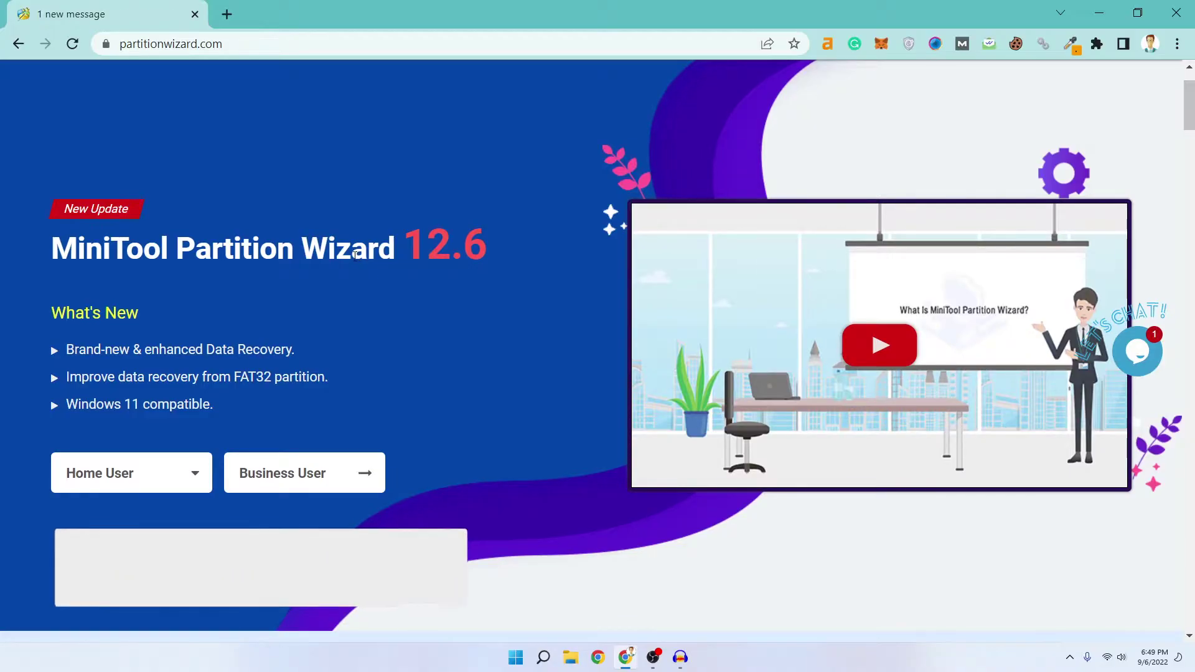
pyautogui.scroll(-3, 349, 255)
pyautogui.scroll(-3, 347, 257)
pyautogui.scroll(-2, 346, 261)
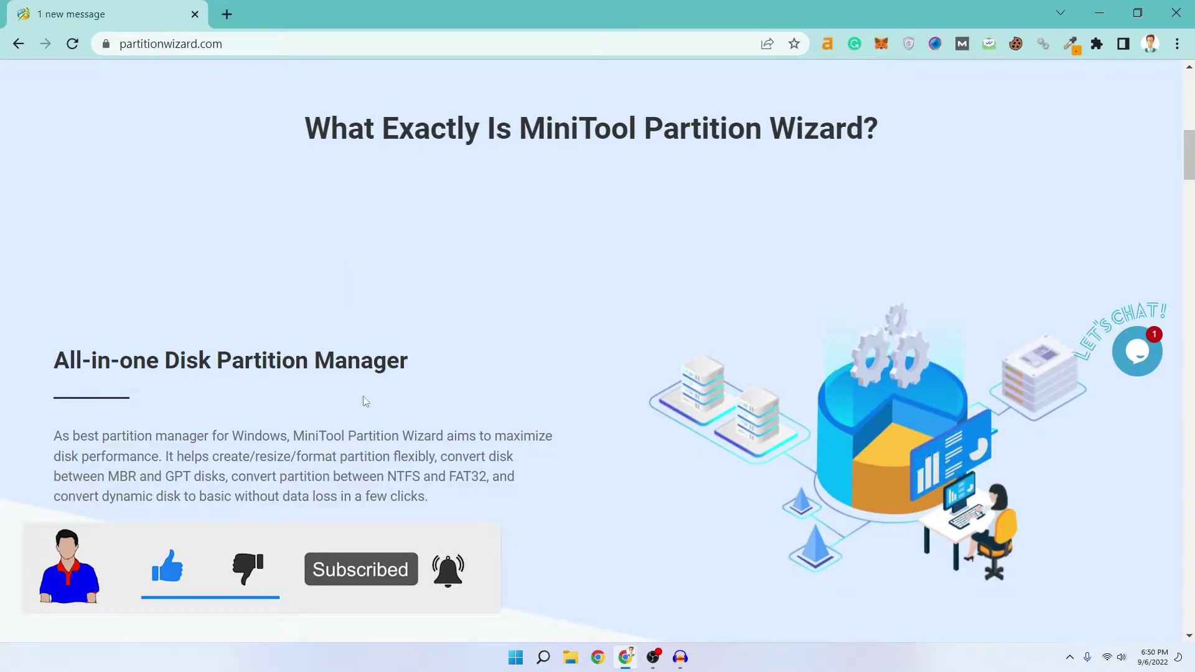
pyautogui.scroll(-1, 512, 366)
pyautogui.scroll(-5, 509, 367)
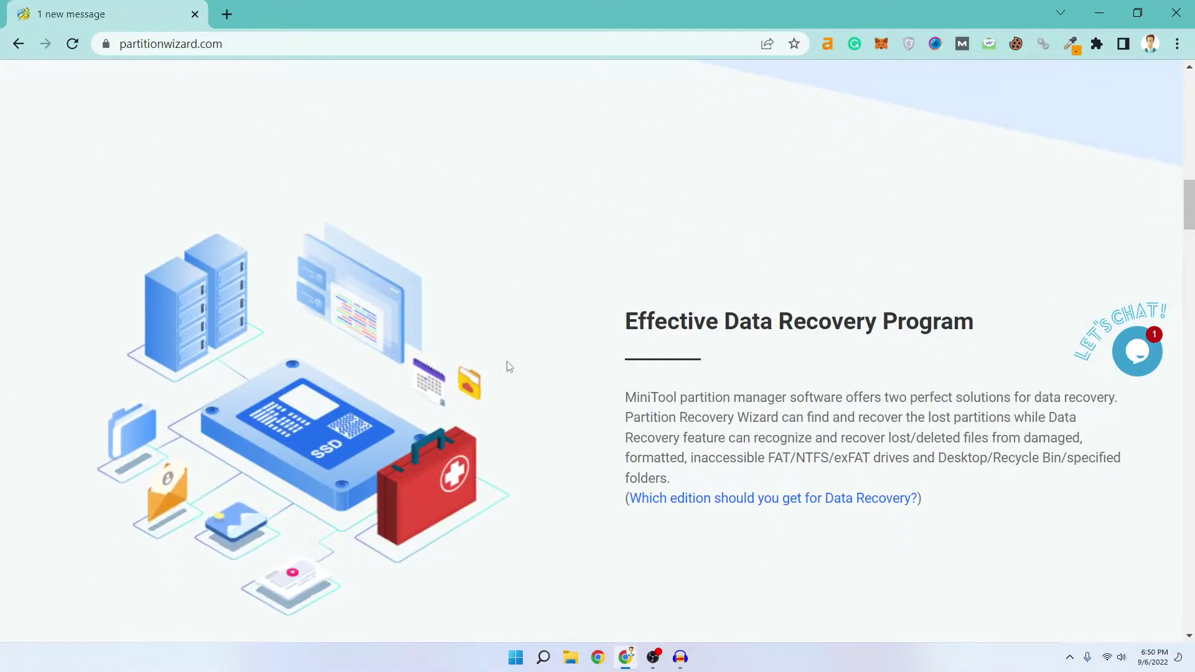
pyautogui.scroll(-4, 509, 366)
pyautogui.scroll(-3, 505, 378)
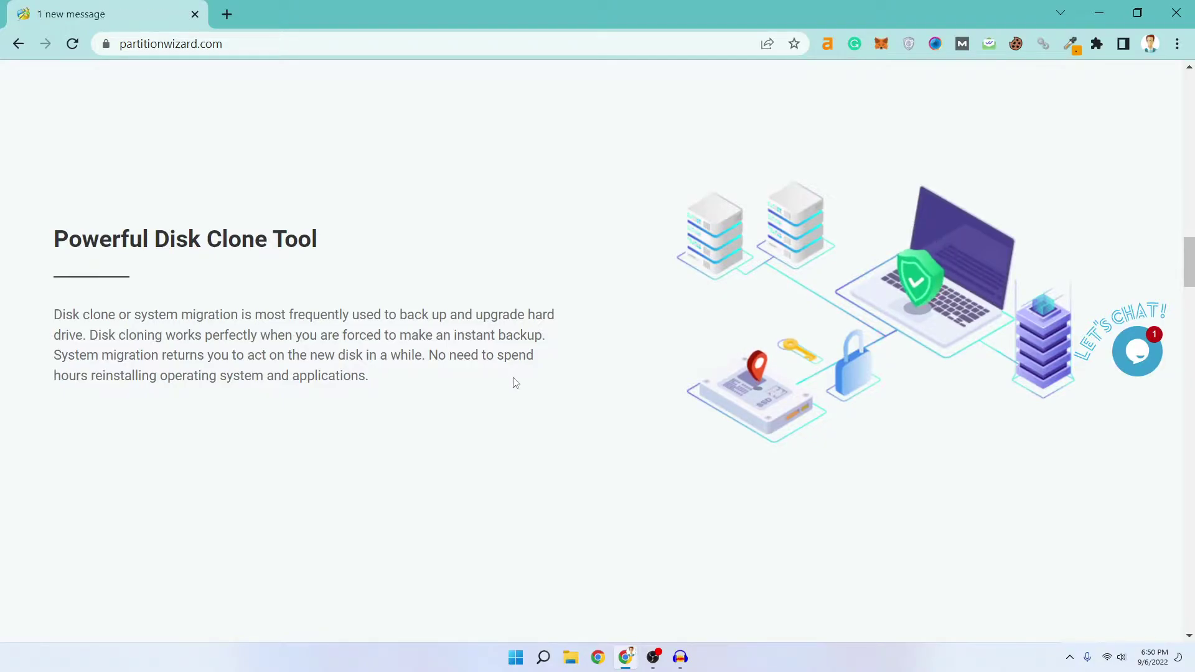
pyautogui.scroll(-5, 509, 381)
# - Clear the accidental heading-text selection on the partitionwizard.com homepage
pyautogui.click(747, 379)
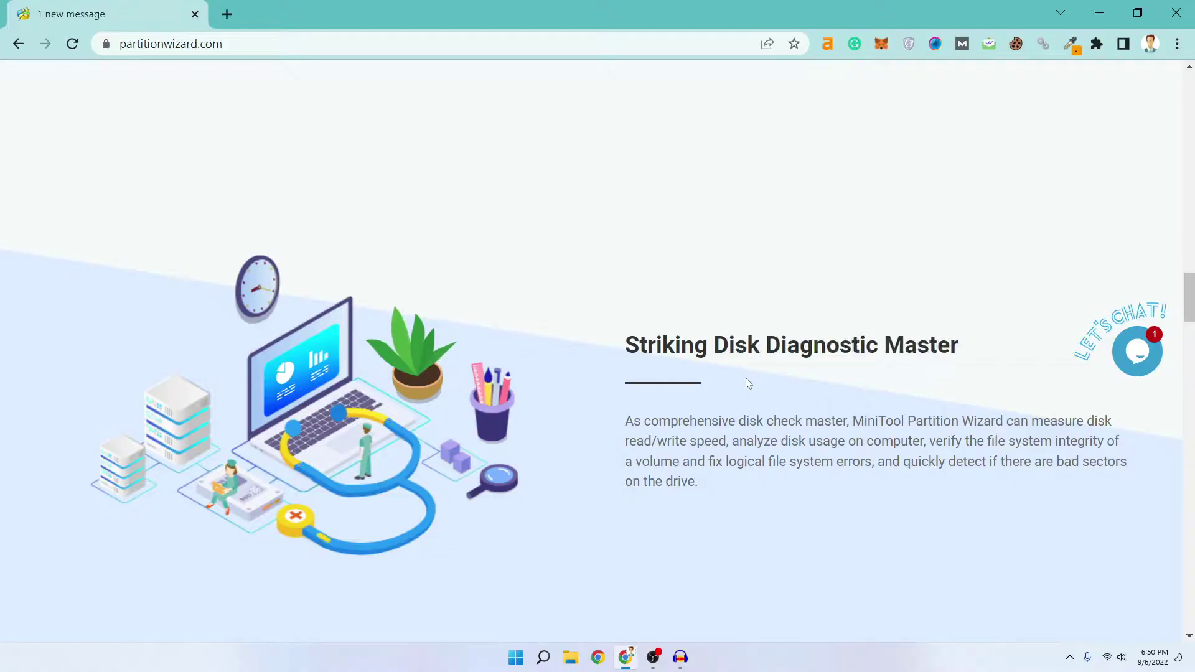
pyautogui.scroll(-8, 746, 378)
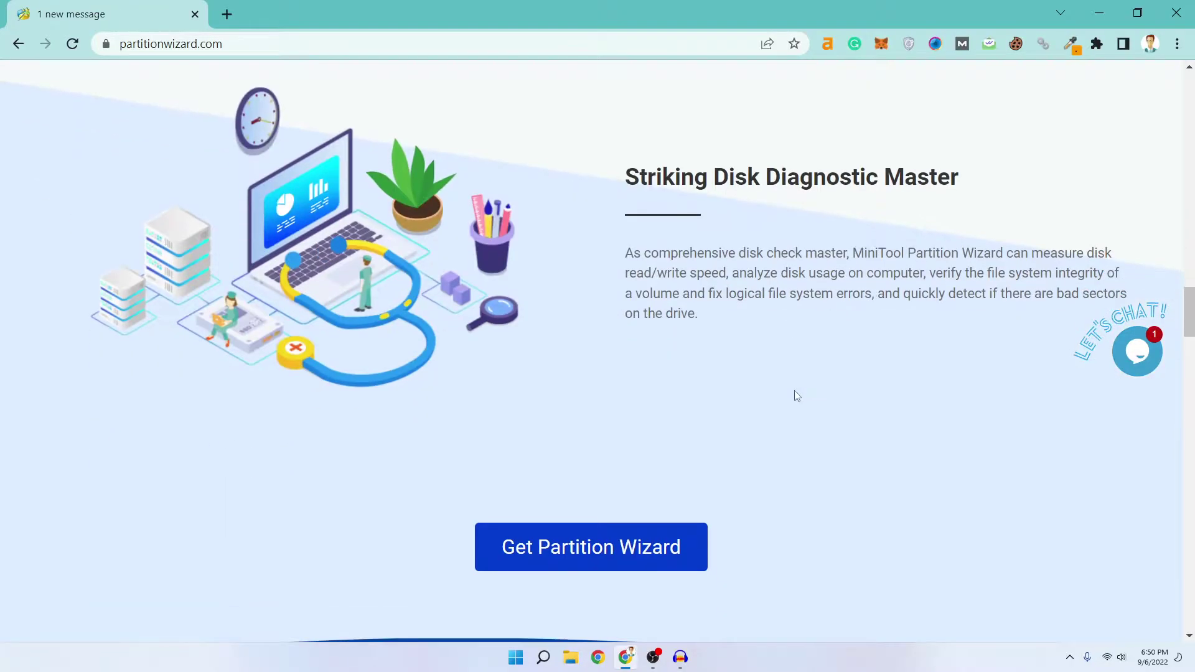
pyautogui.scroll(10, 597, 374)
pyautogui.scroll(8, 598, 373)
pyautogui.scroll(-2, 504, 421)
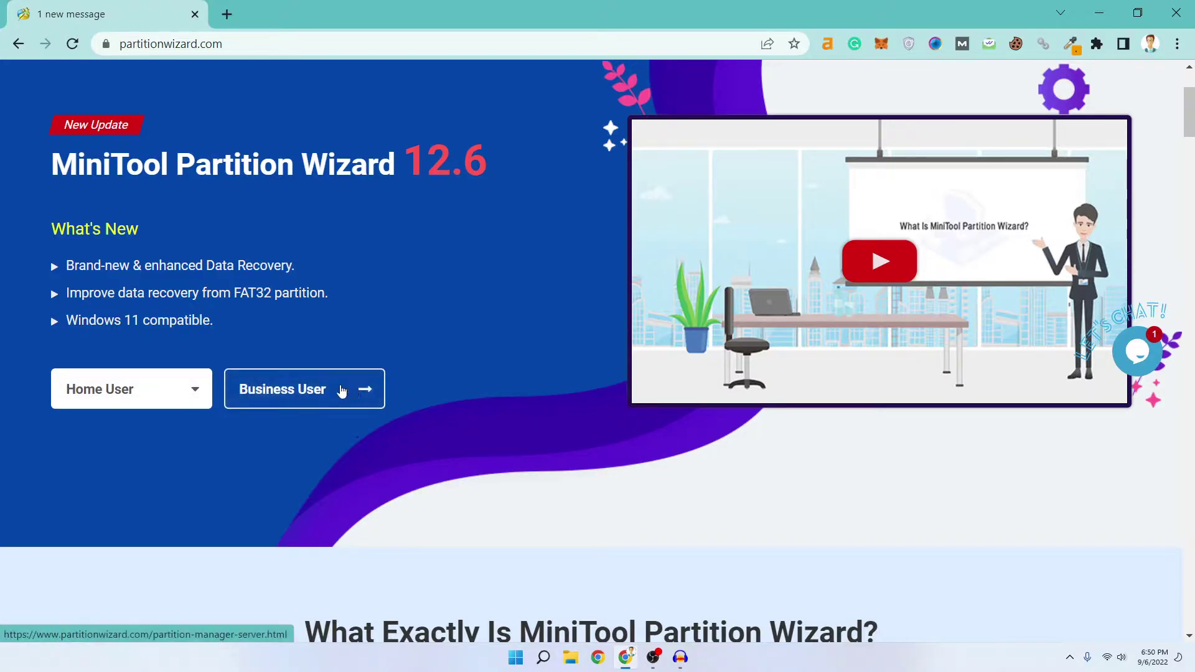
pyautogui.moveTo(132, 388)
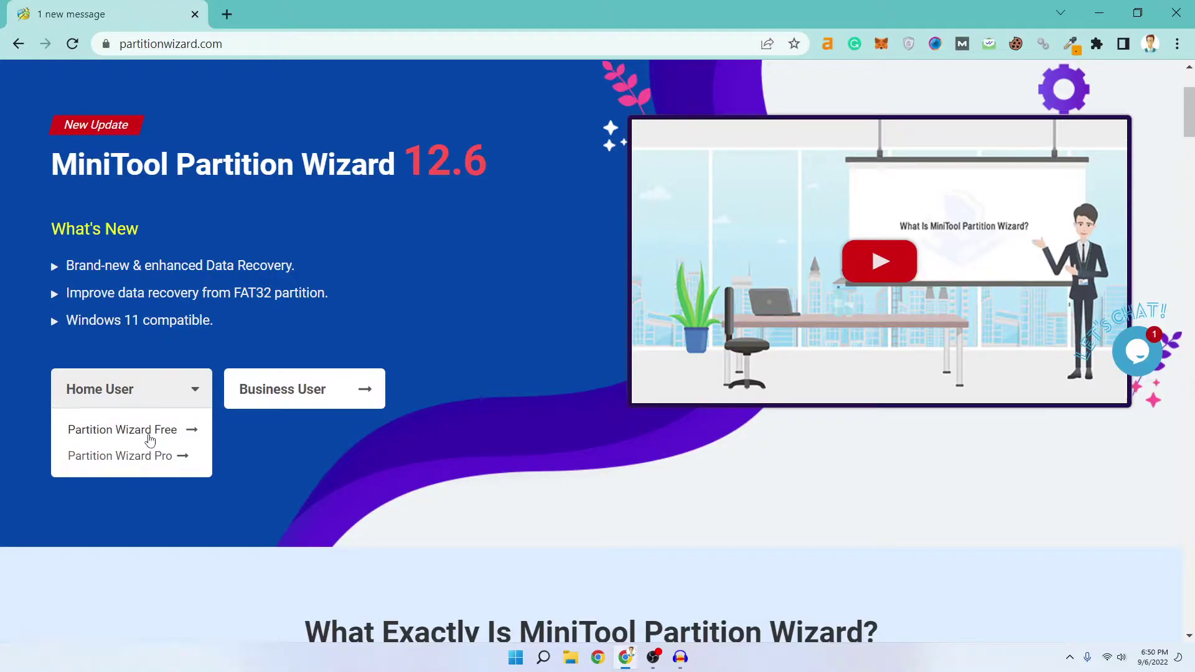
# - Download the Partition Wizard Free installer pw1206-free-online.exe from its product page
pyautogui.click(146, 435)
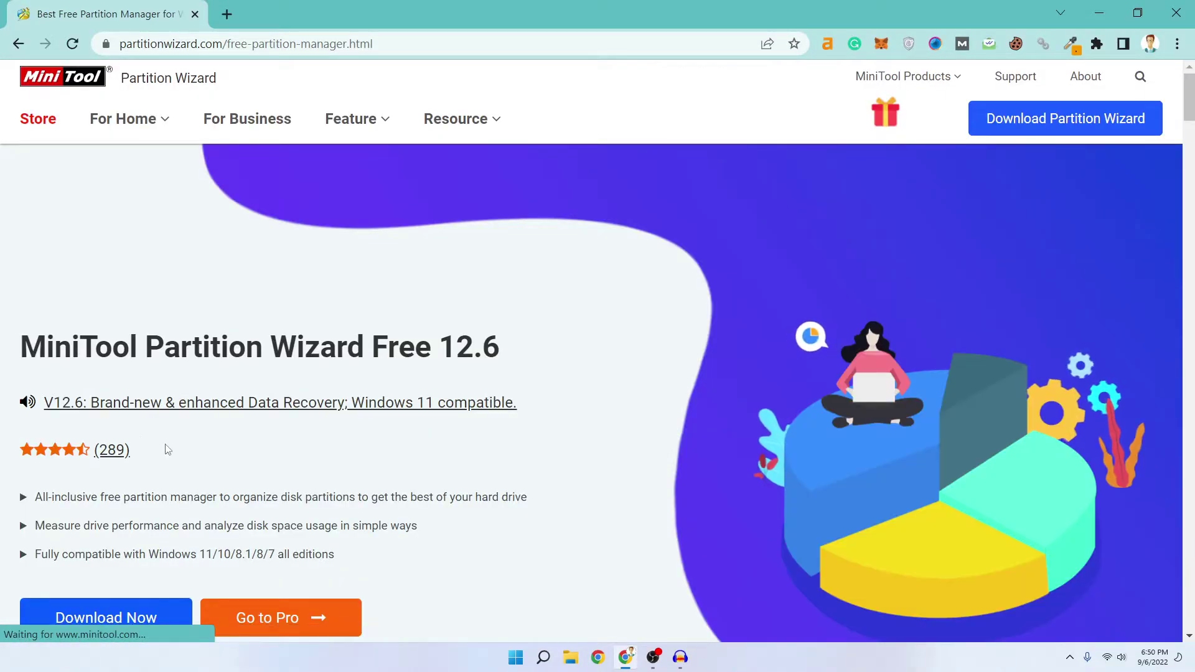
pyautogui.scroll(-4, 167, 450)
pyautogui.click(107, 282)
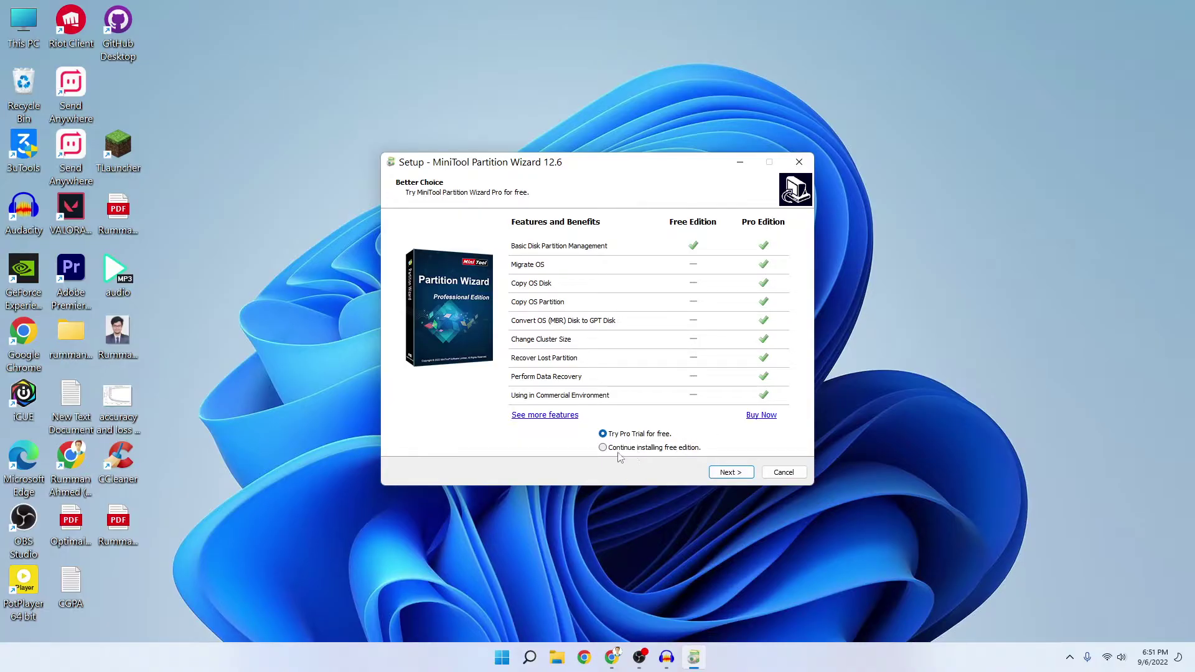
# - Install Partition Wizard Free 12.6 into the existing default folder and launch it
pyautogui.click(734, 475)
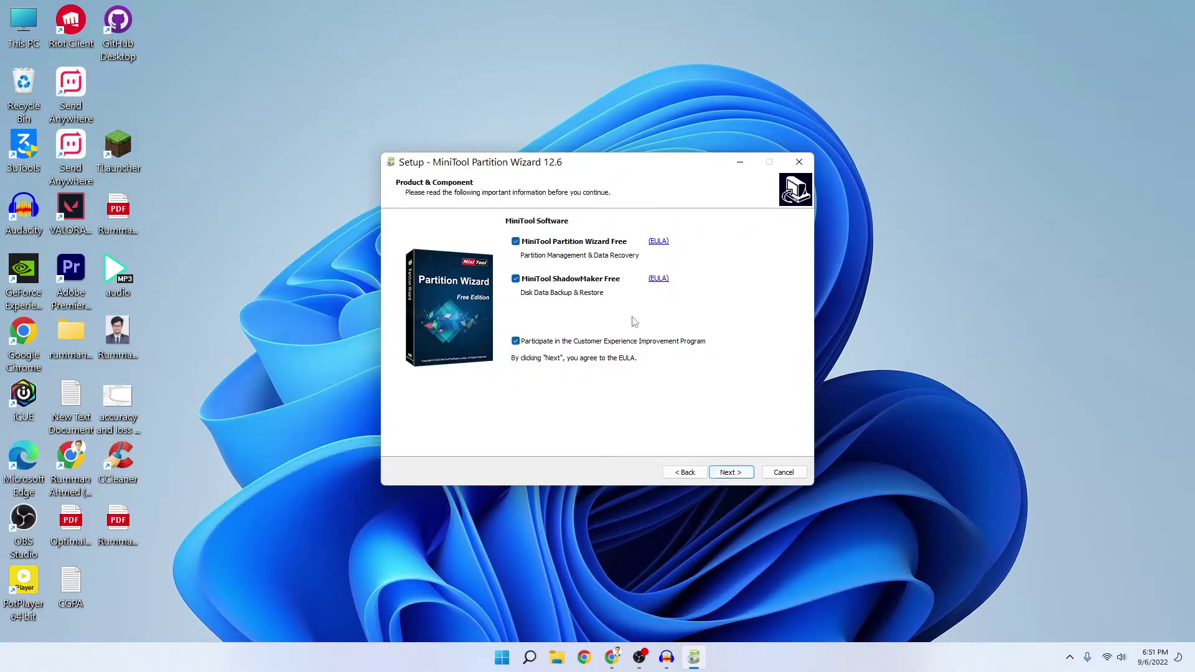
pyautogui.click(730, 473)
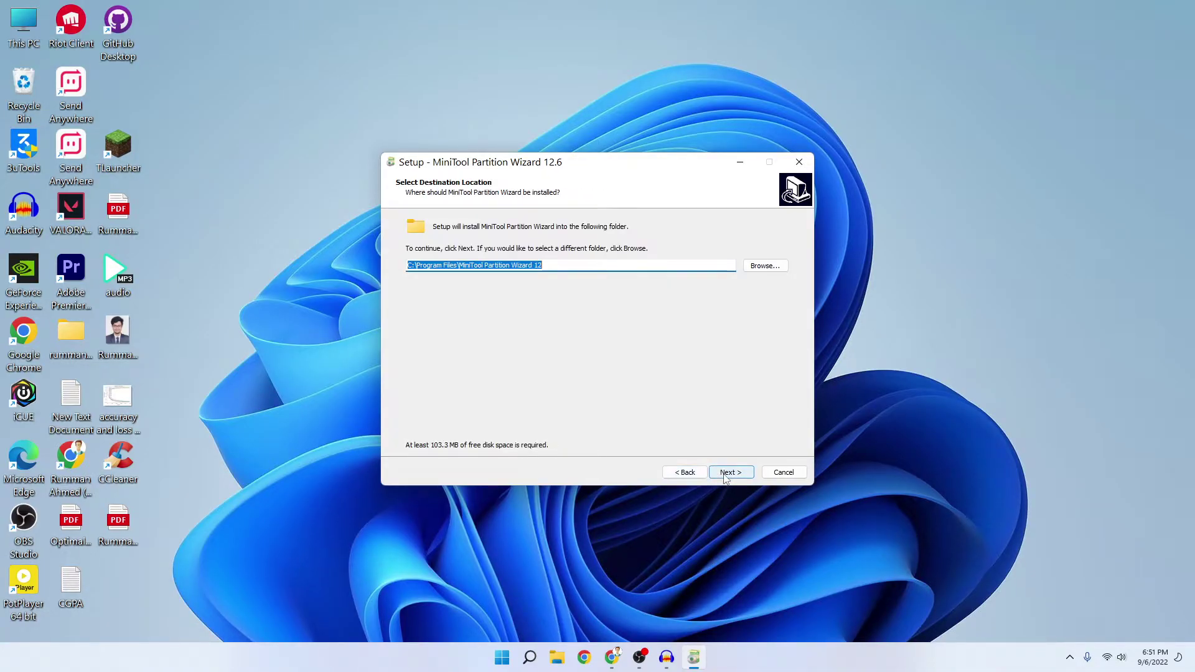
pyautogui.click(727, 475)
pyautogui.click(654, 402)
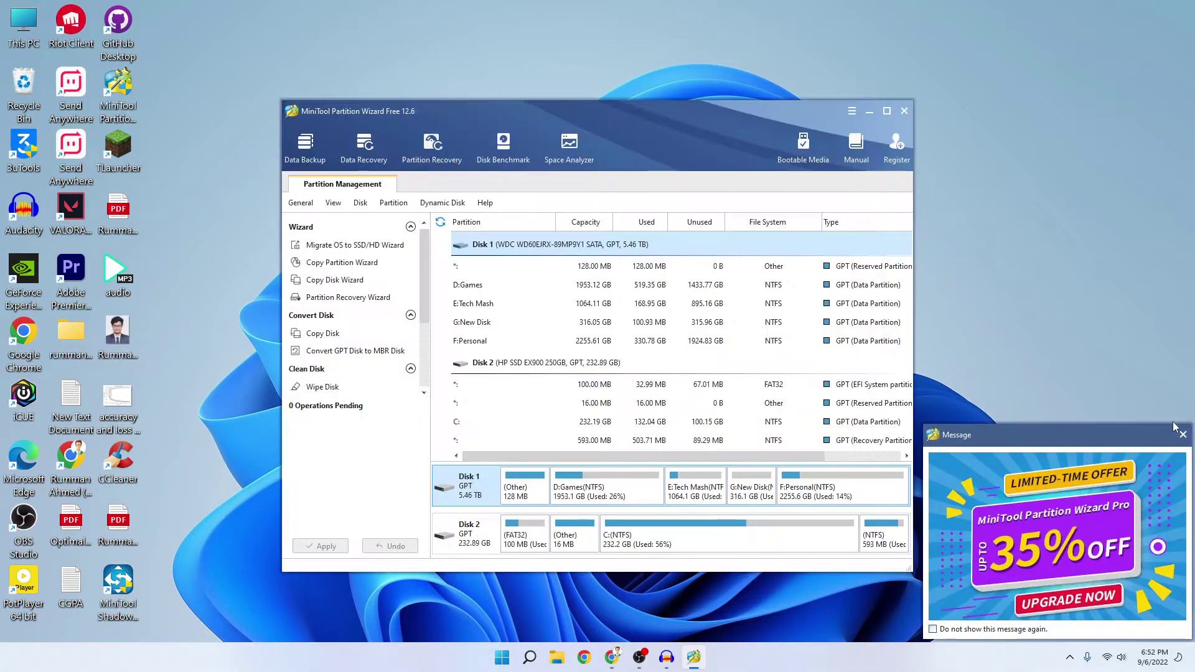
pyautogui.click(1181, 429)
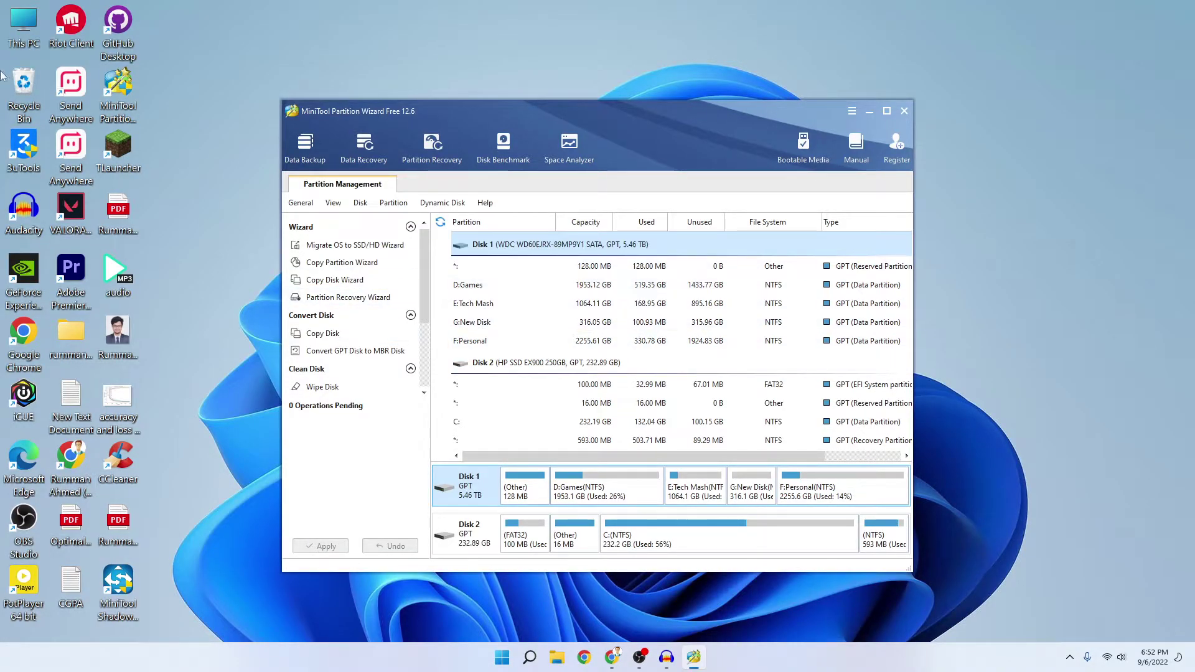
pyautogui.click(23, 19)
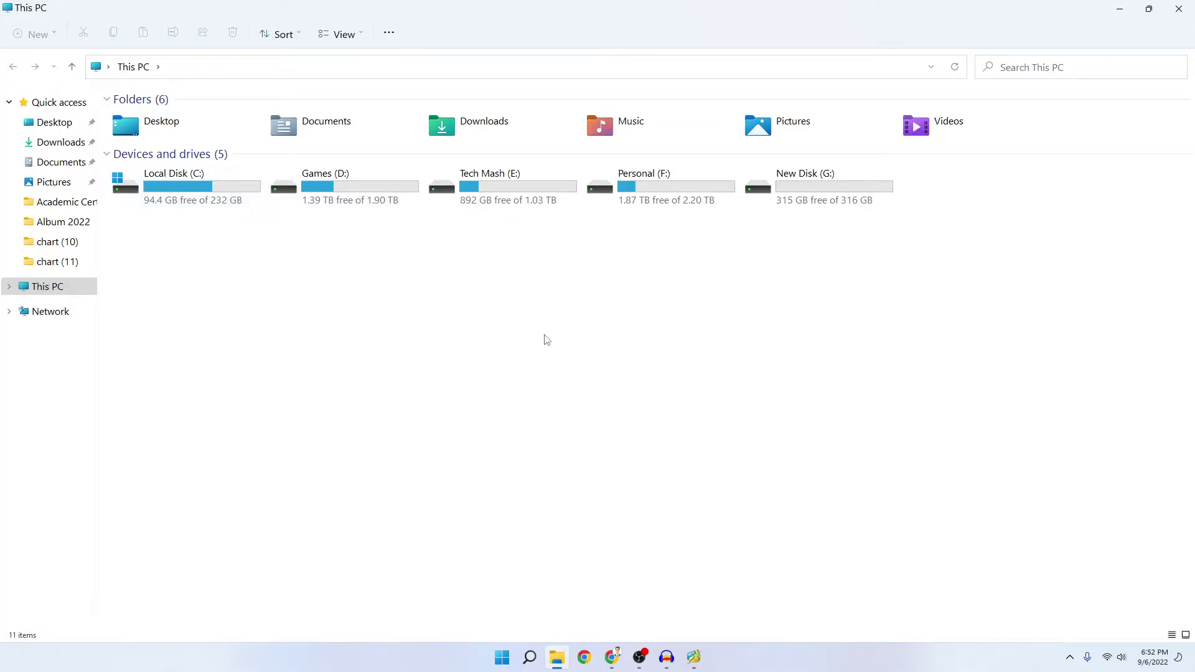
pyautogui.click(695, 658)
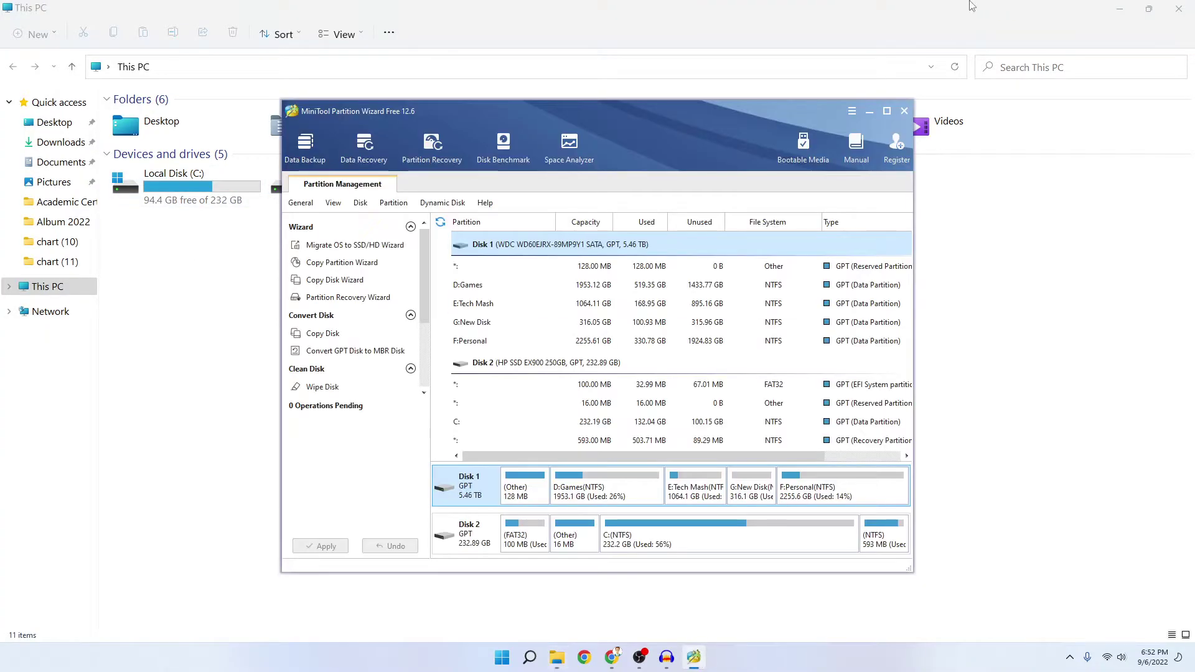
pyautogui.click(1120, 8)
pyautogui.click(557, 658)
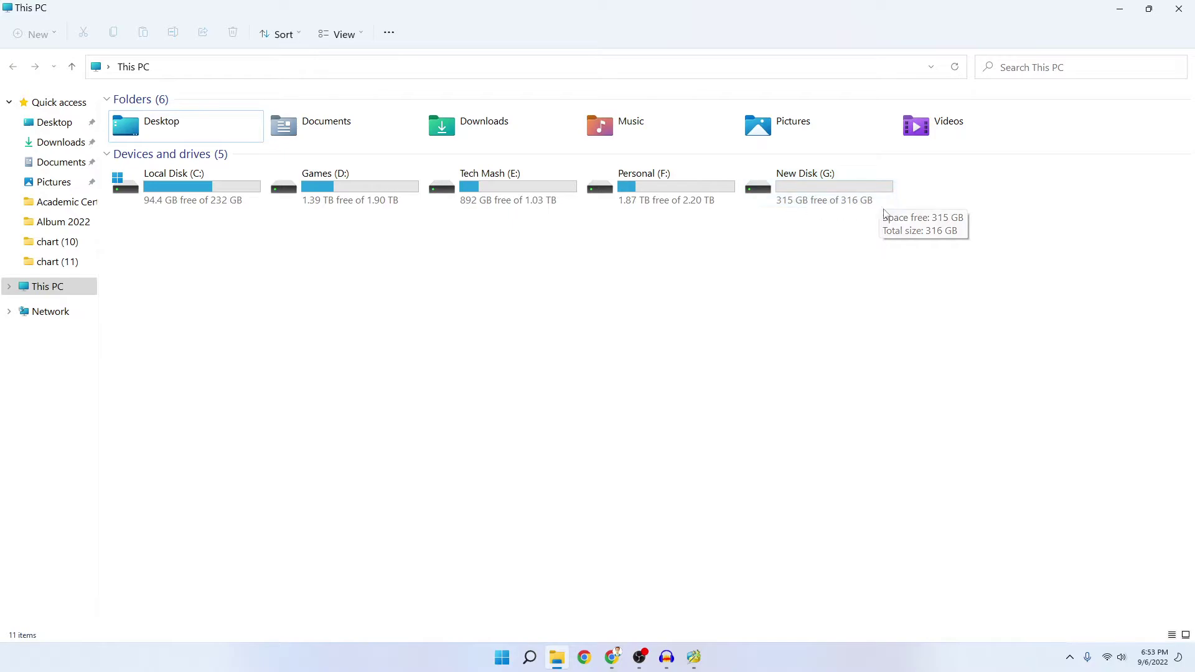
pyautogui.doubleClick(850, 205)
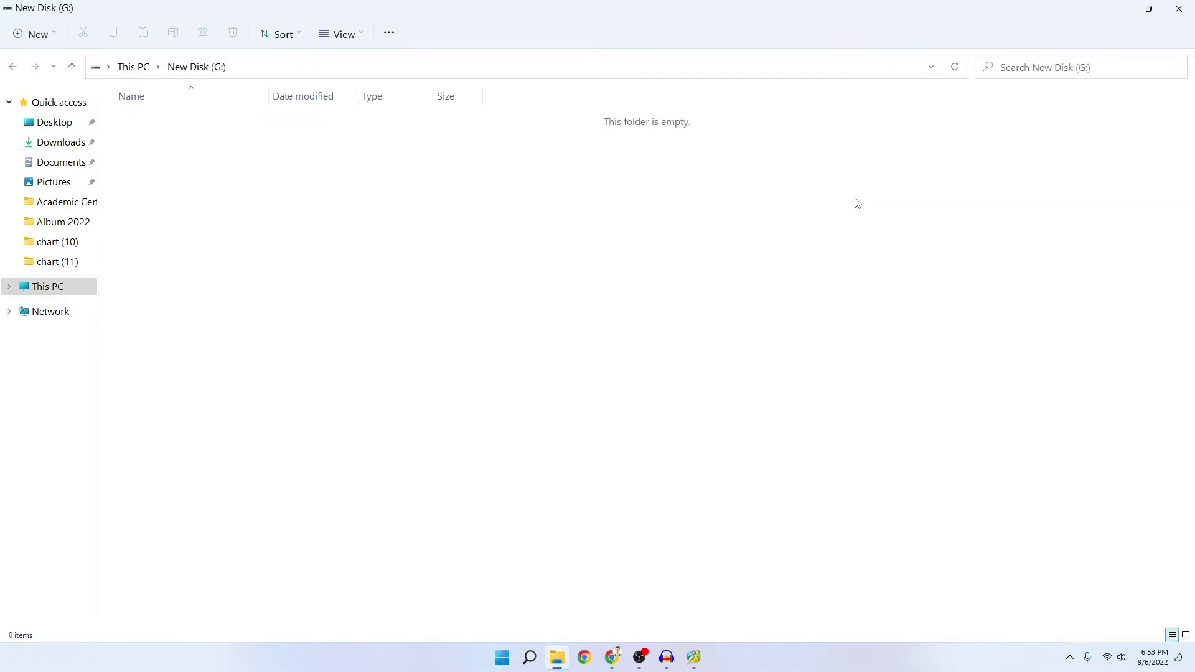
pyautogui.click(134, 66)
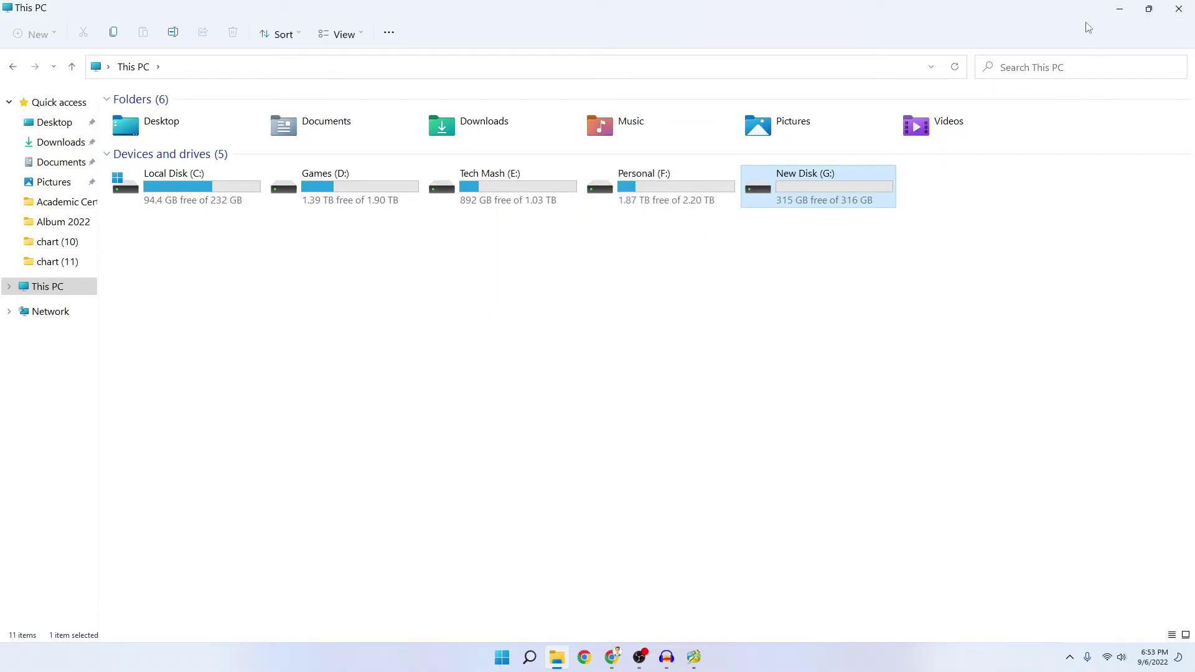
pyautogui.click(1120, 8)
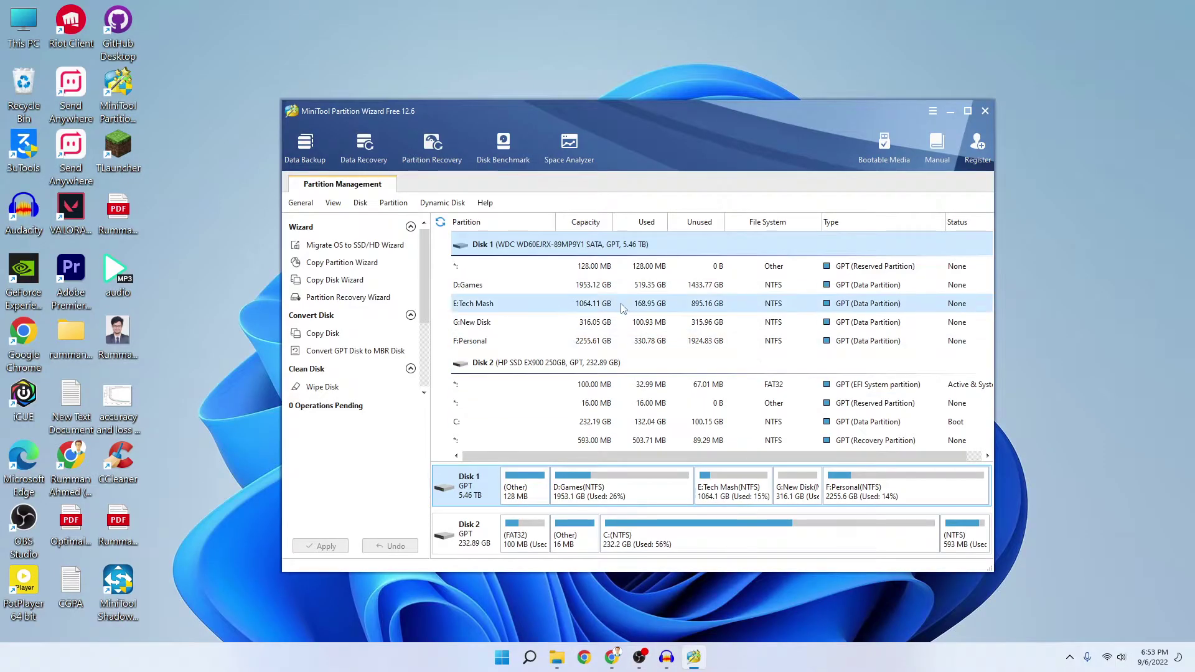
# - Delete the G: New Disk partition on Disk 1 and apply the deletion
pyautogui.click(507, 332)
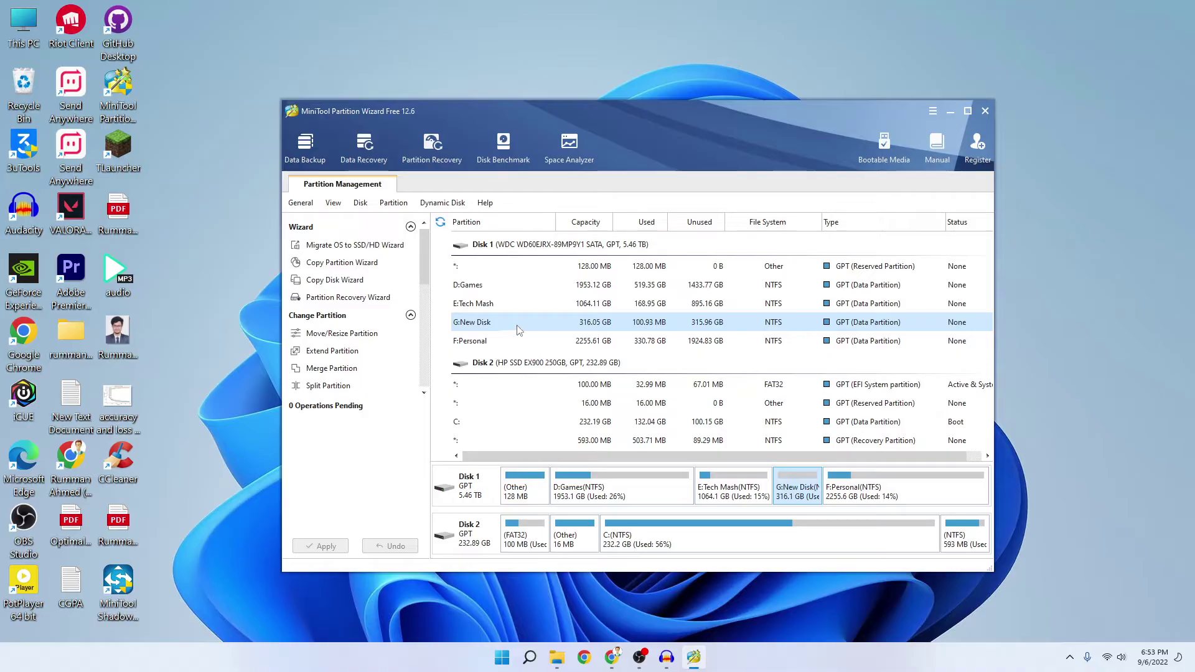
pyautogui.rightClick(516, 327)
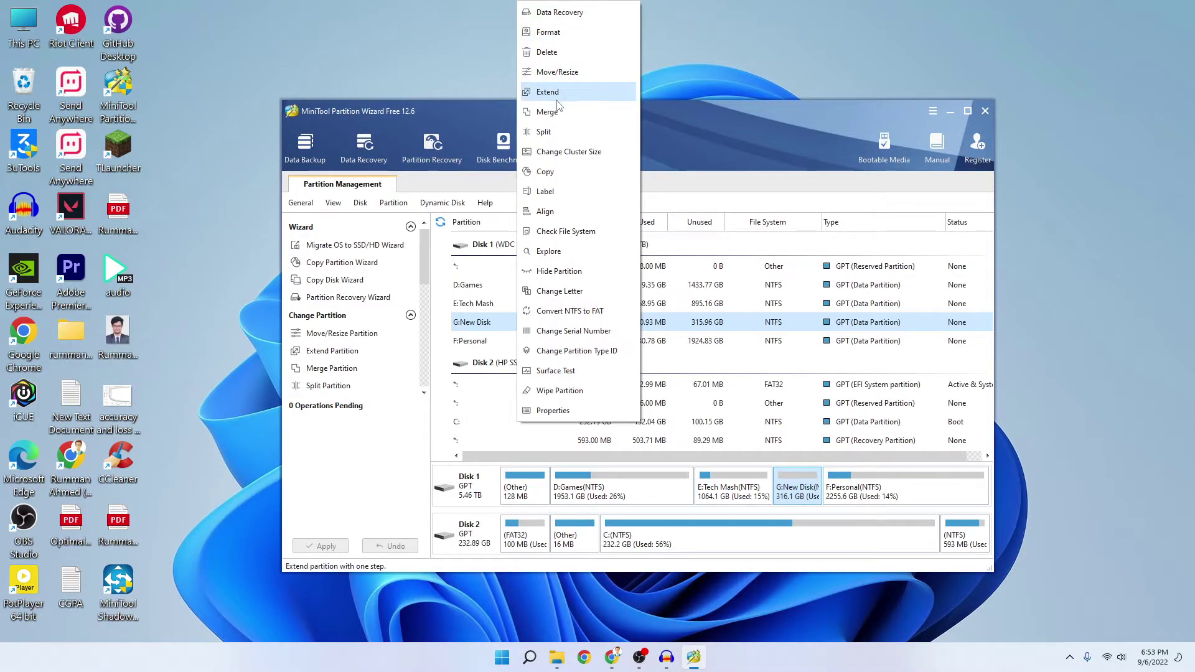
pyautogui.click(558, 53)
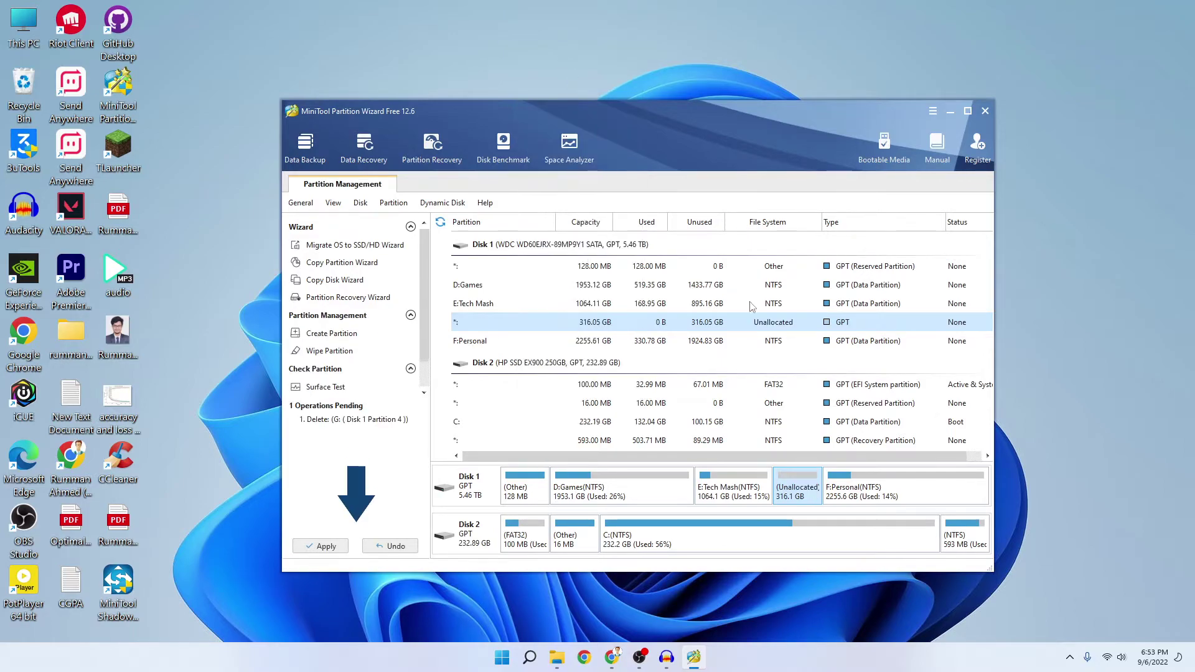
pyautogui.click(325, 546)
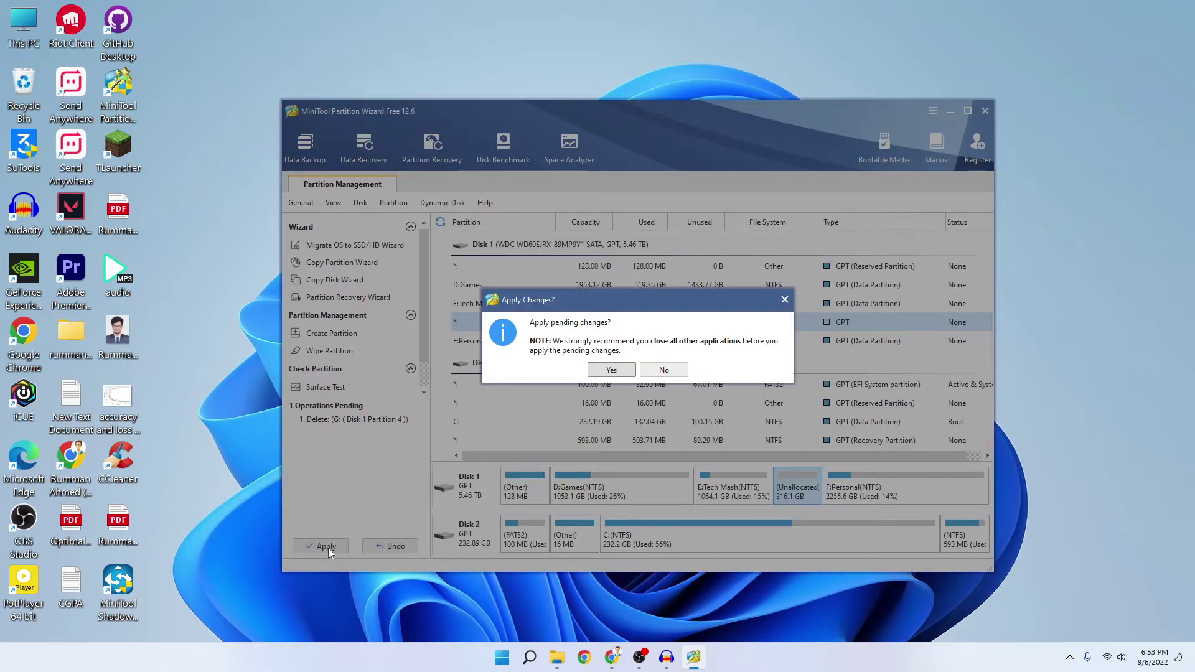
pyautogui.click(613, 370)
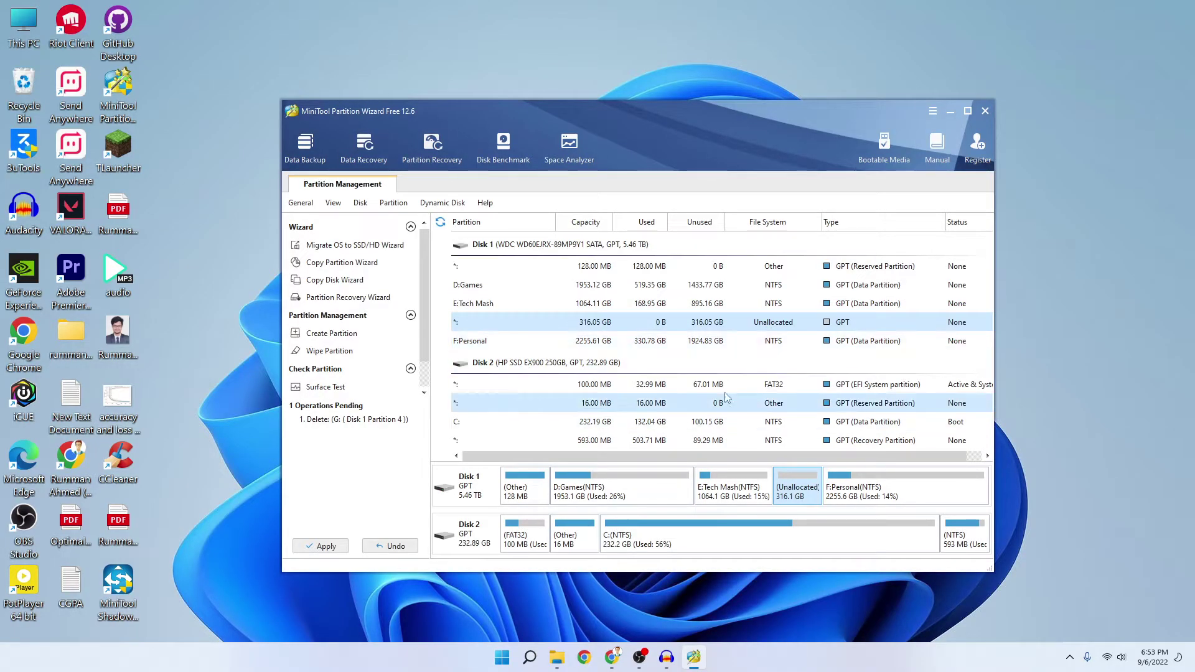
# - Extend F:Personal by 75.85 GB of unallocated space to 2331.46 GB
pyautogui.rightClick(599, 344)
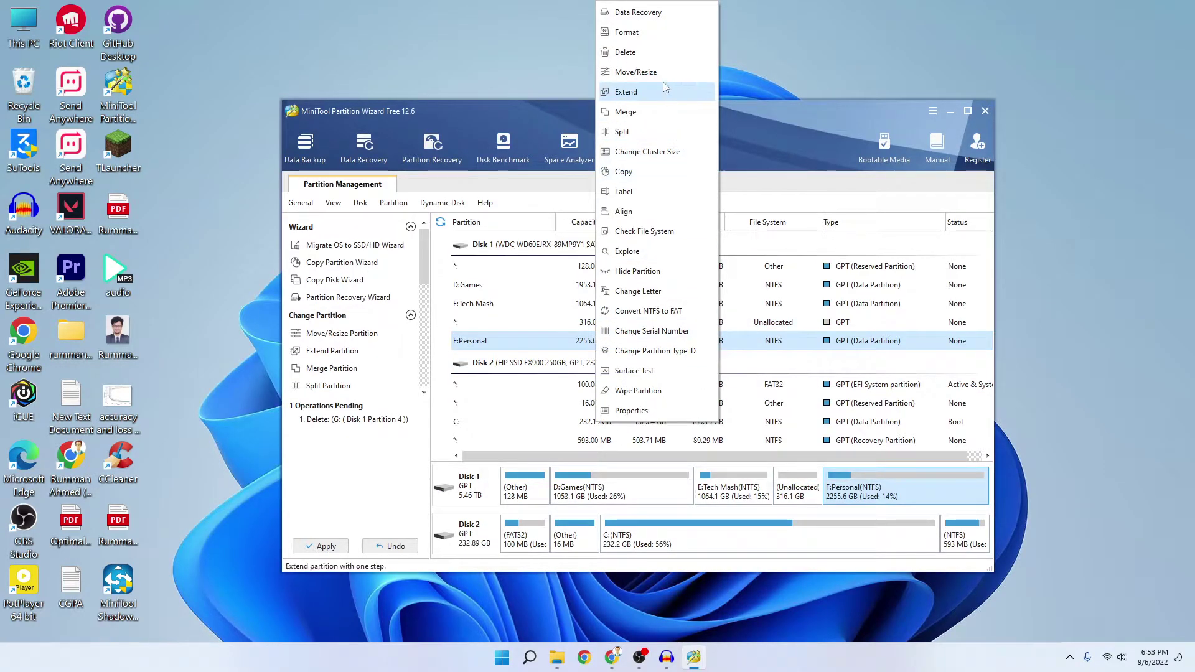
pyautogui.click(627, 92)
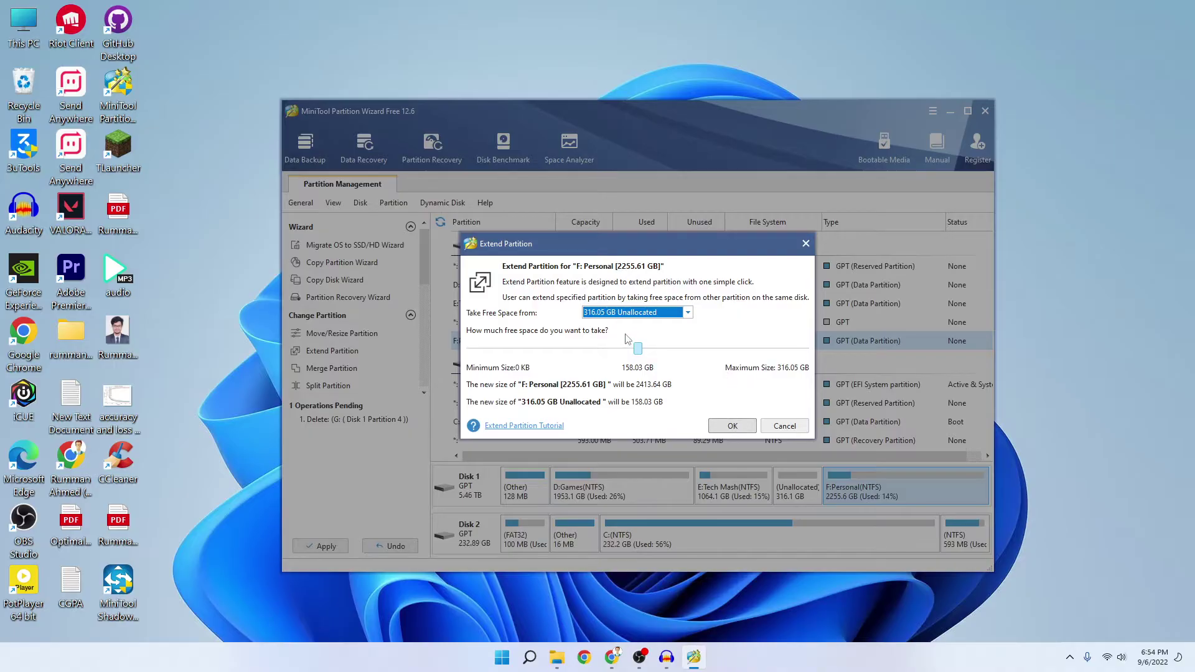
pyautogui.moveTo(638, 348); pyautogui.dragTo(551, 349)
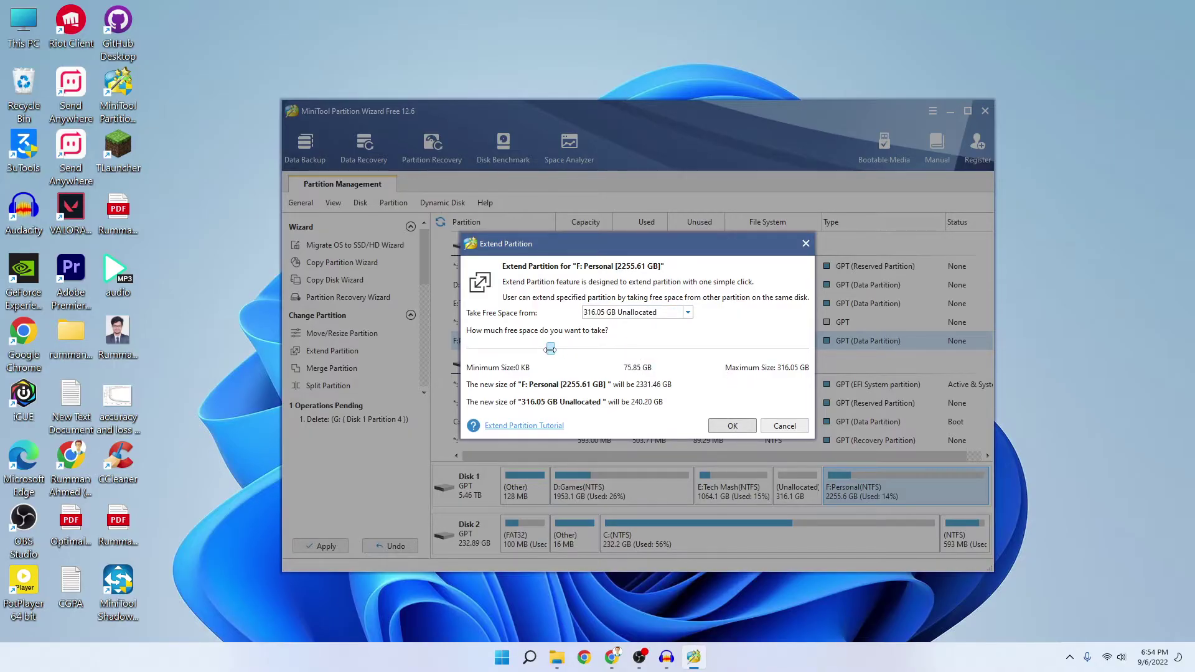
pyautogui.click(733, 427)
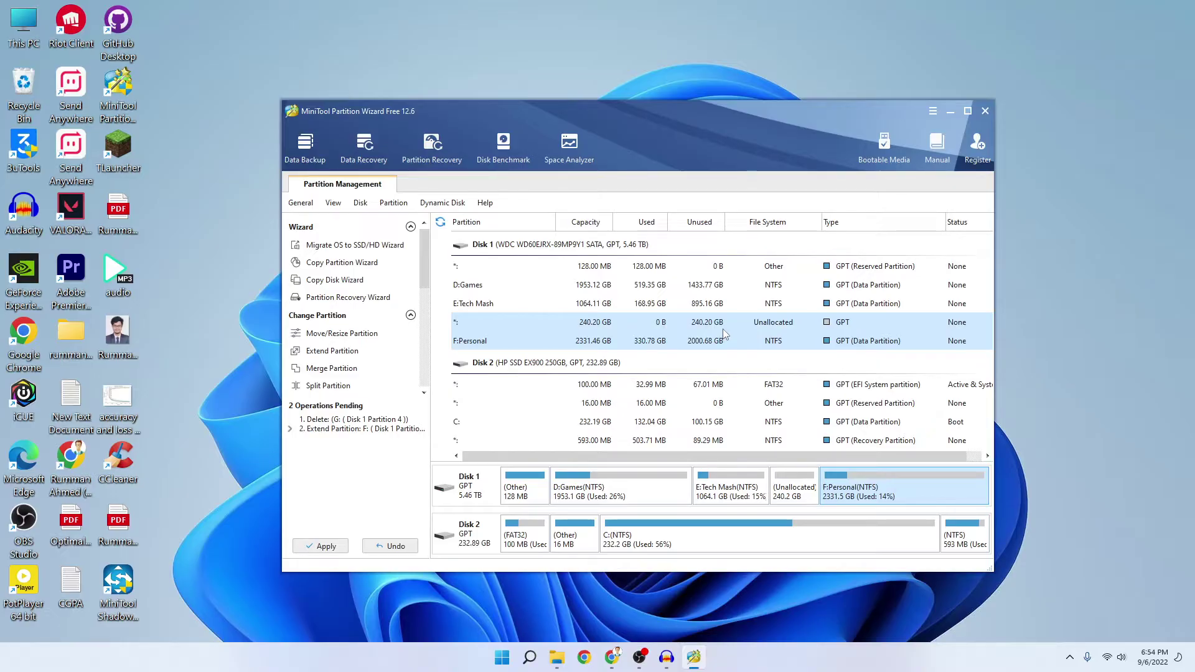
# - Create a 240.20 GB NTFS G: partition labelled 'minitool', then briefly check This PC
pyautogui.click(687, 328)
pyautogui.rightClick(686, 322)
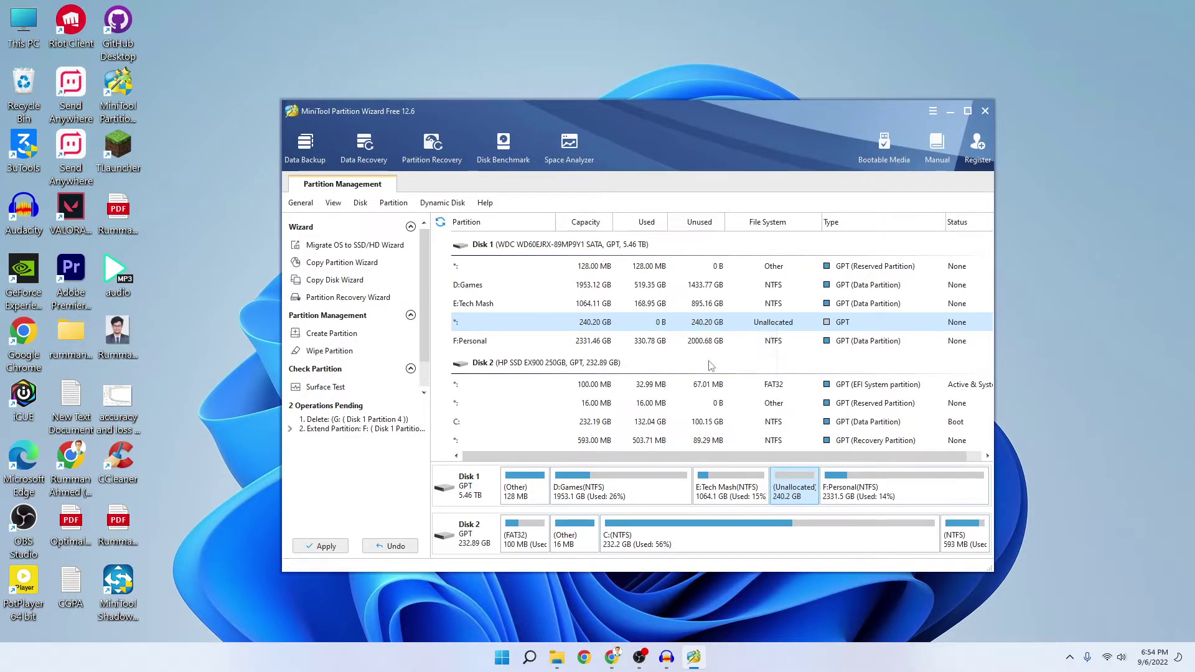
pyautogui.doubleClick(710, 322)
pyautogui.write('minit')
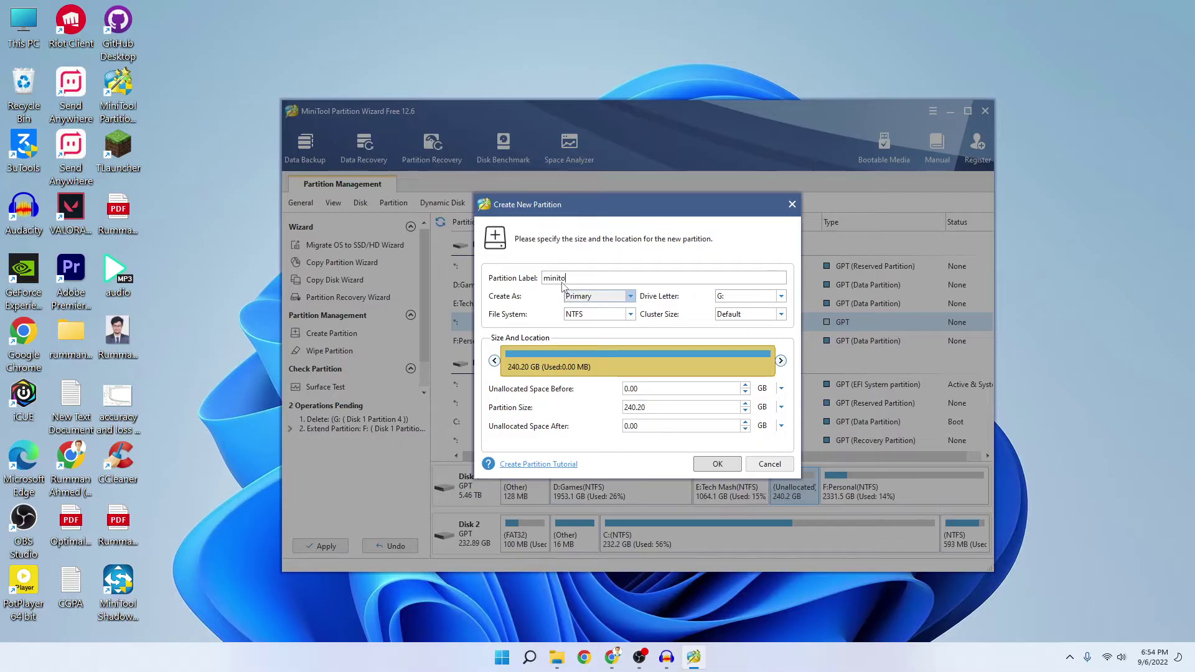
pyautogui.write('ol')
pyautogui.click(707, 466)
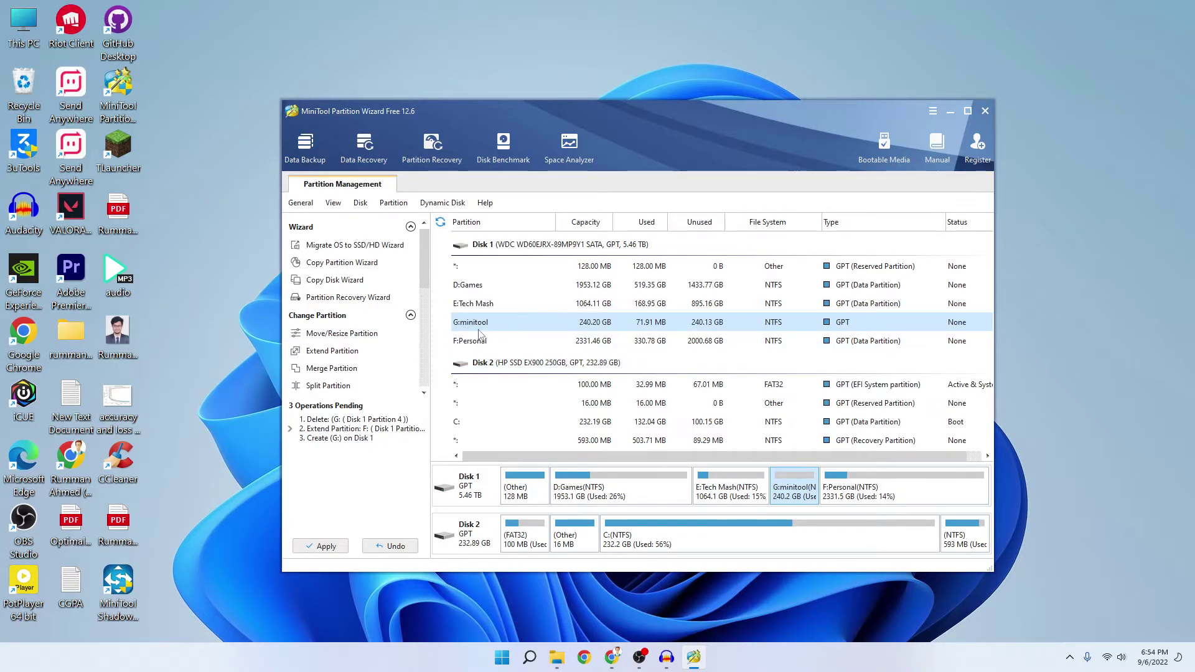
pyautogui.doubleClick(22, 23)
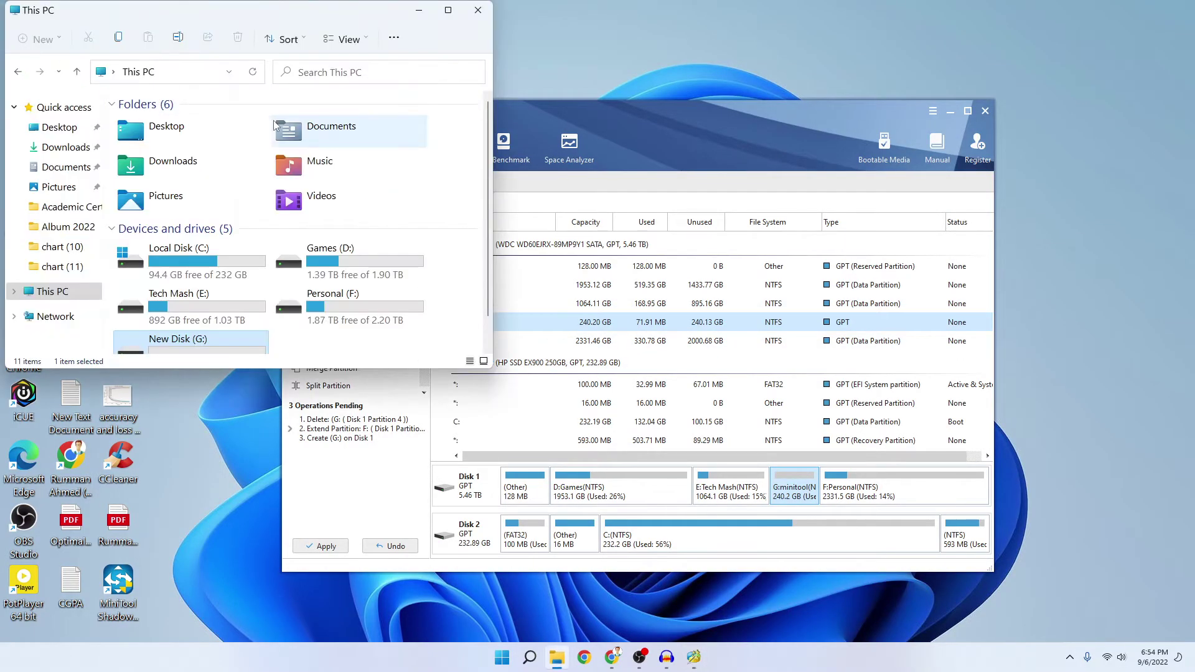
pyautogui.click(418, 11)
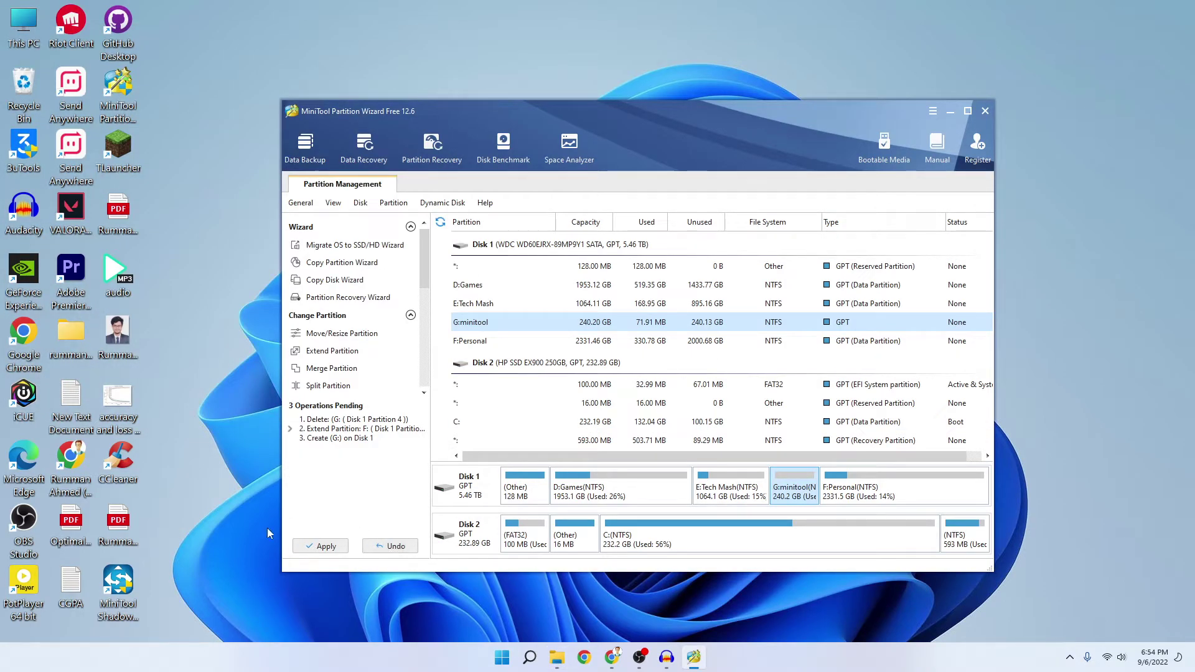
# - Apply the three pending operations and acknowledge the success message
pyautogui.click(313, 546)
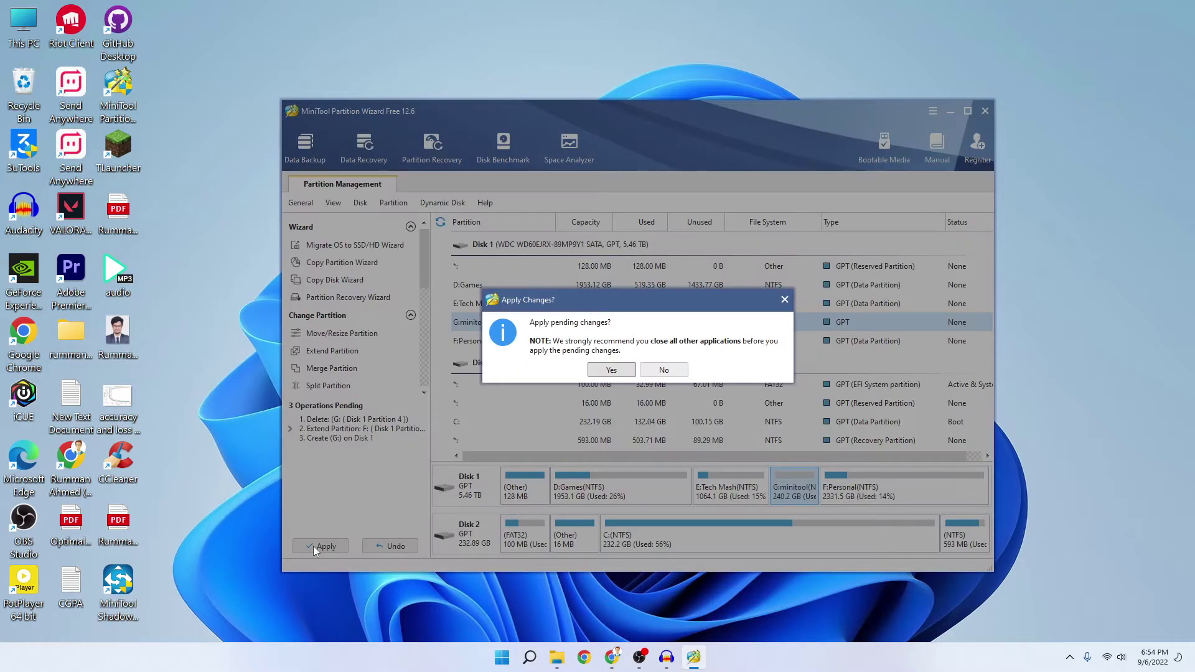
pyautogui.click(610, 371)
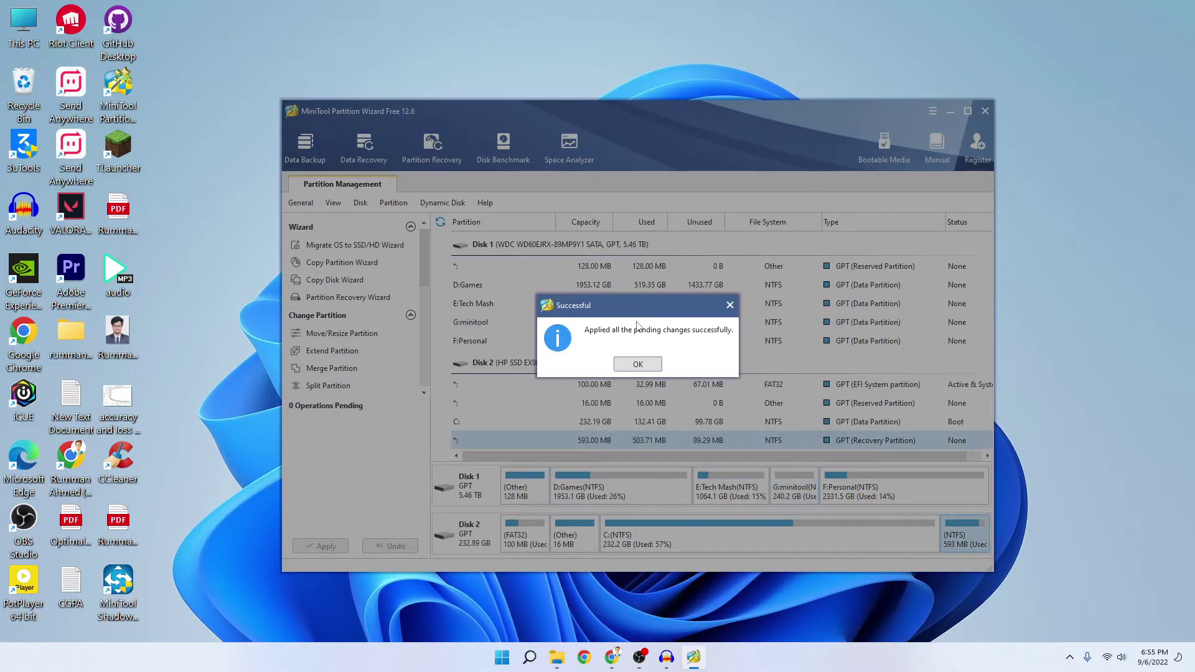
pyautogui.click(638, 364)
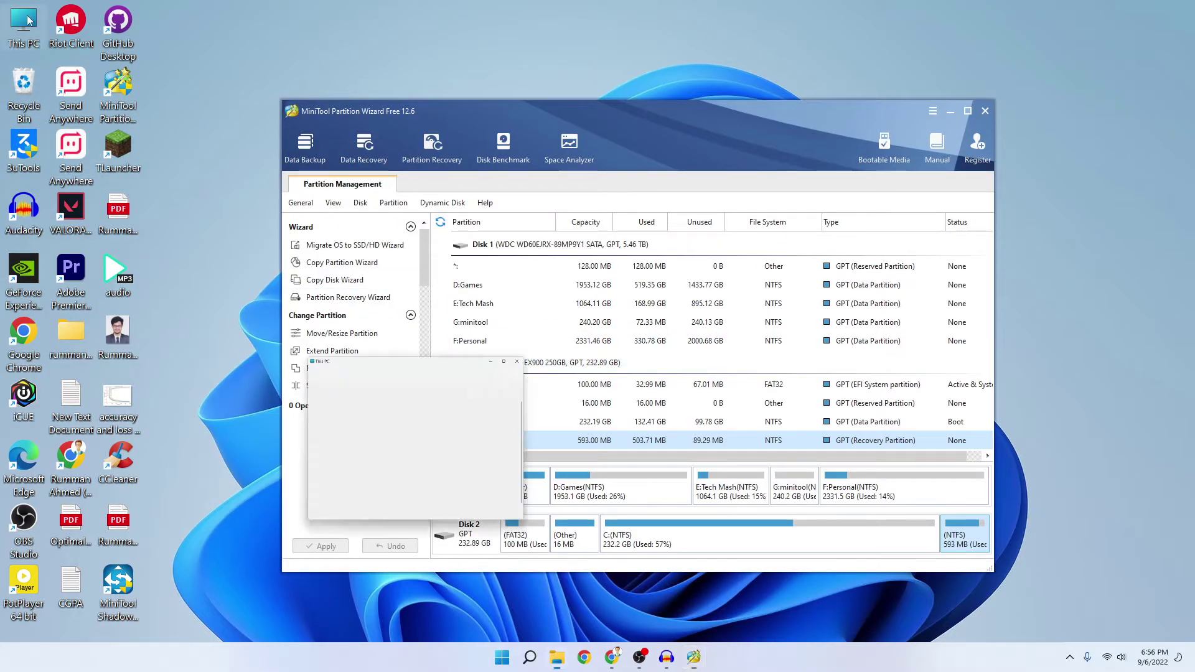
# - Verify Personal (F:) at 2.27 TB and minitool (G:) at 240 GB in Explorer, then close it
pyautogui.doubleClick(24, 24)
pyautogui.click(448, 9)
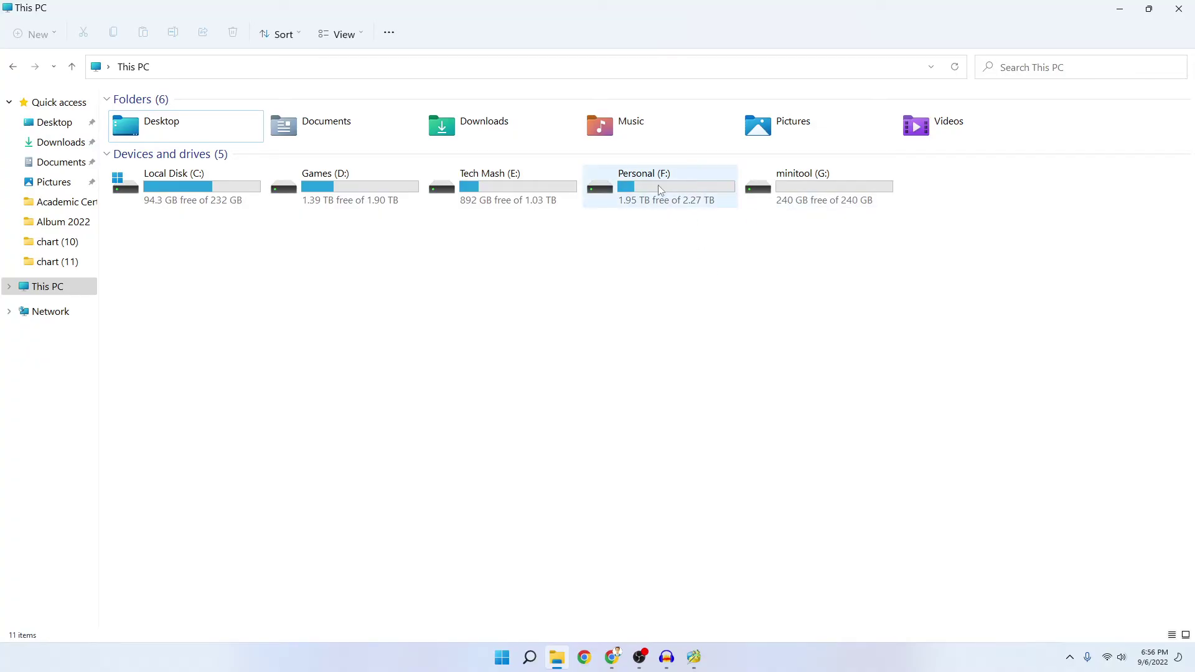
pyautogui.doubleClick(793, 202)
pyautogui.click(132, 67)
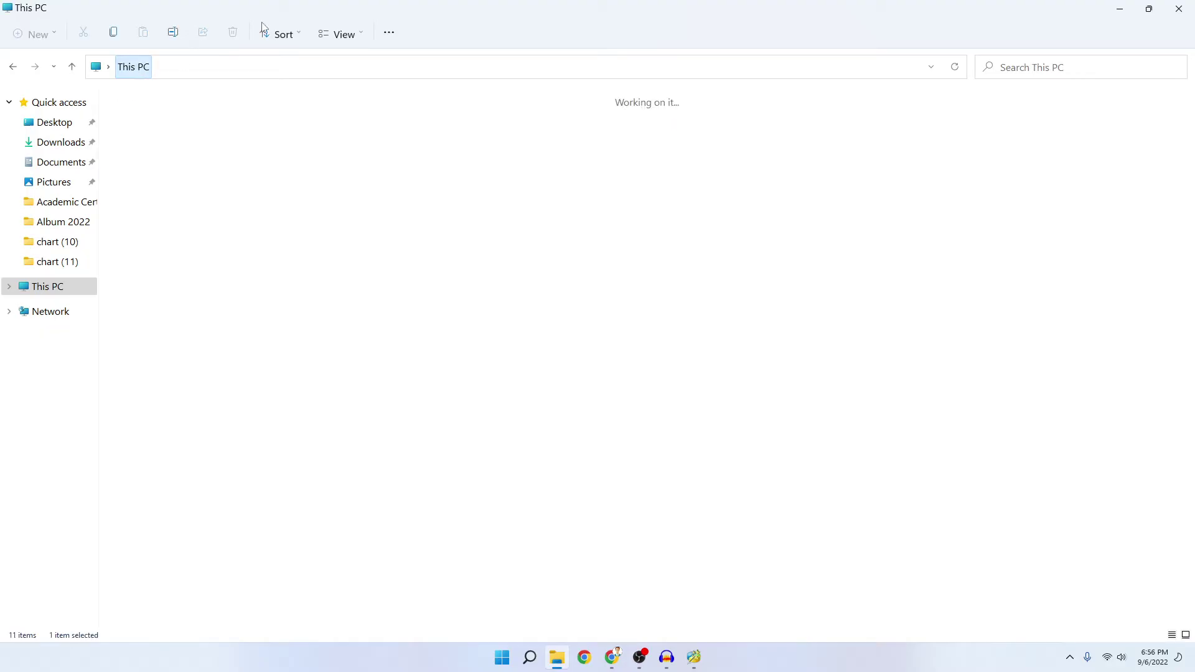
pyautogui.click(1120, 7)
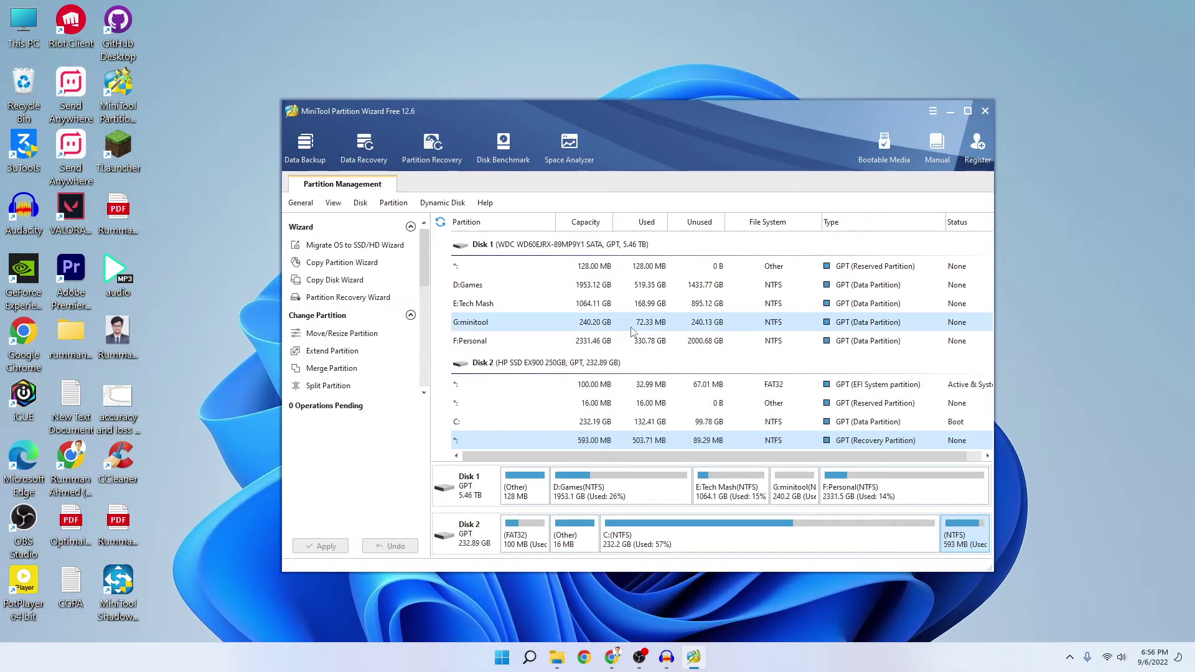
pyautogui.click(592, 285)
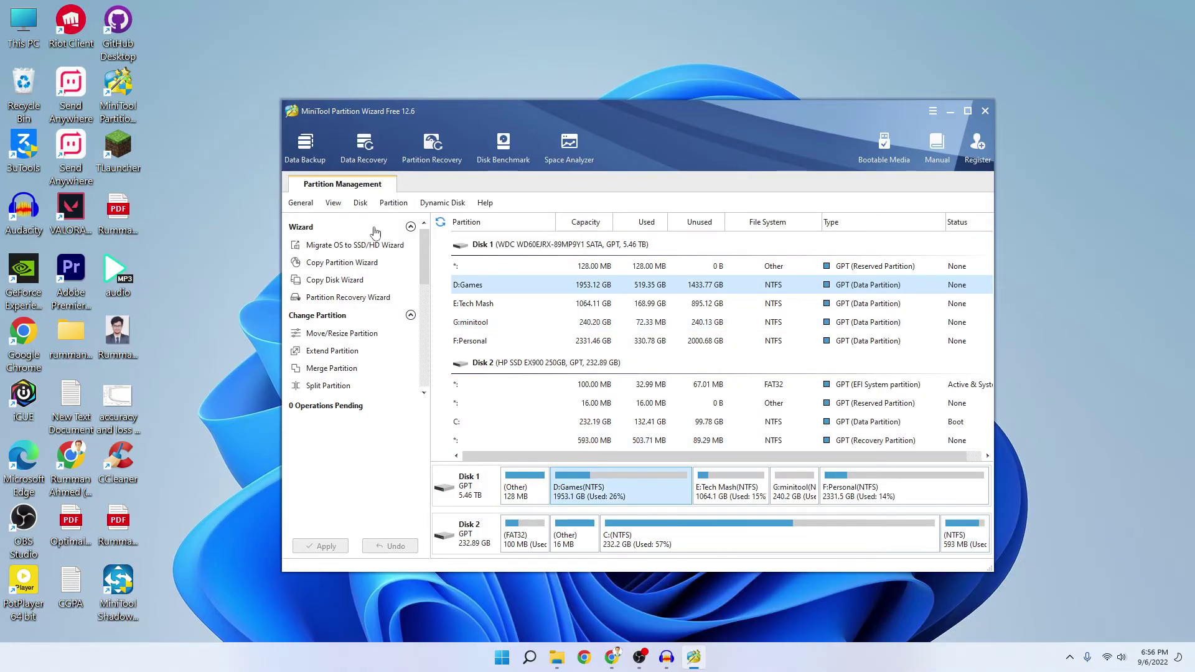
pyautogui.rightClick(472, 286)
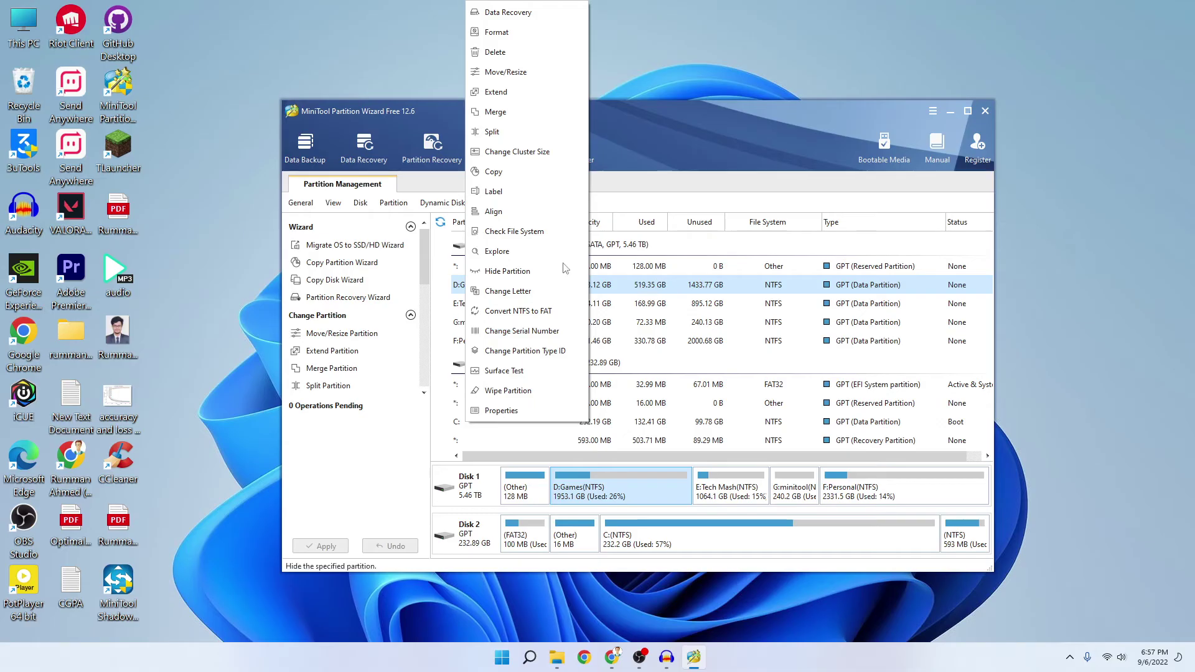
pyautogui.click(379, 453)
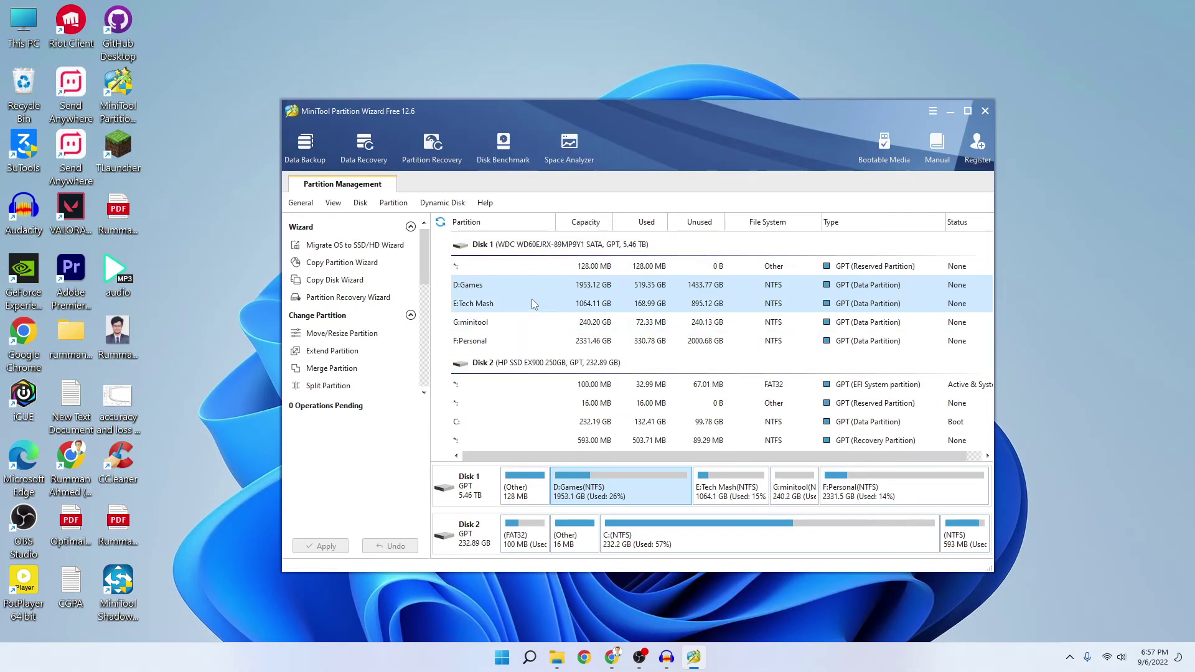